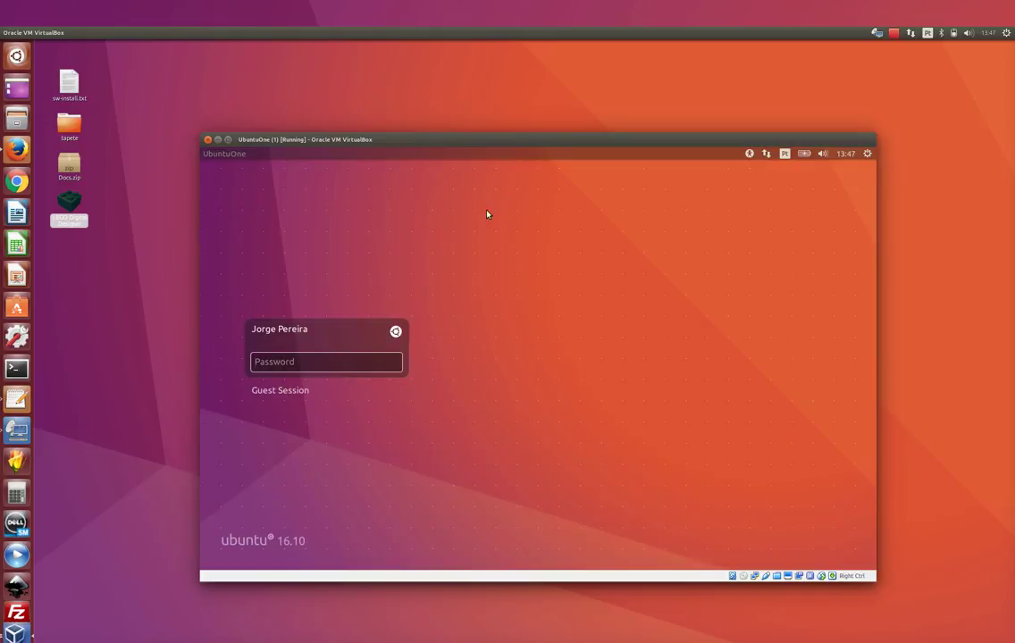
# - Log in to the Ubuntu virtual machine with the account password
pyautogui.write('**********')
pyautogui.press('Return')
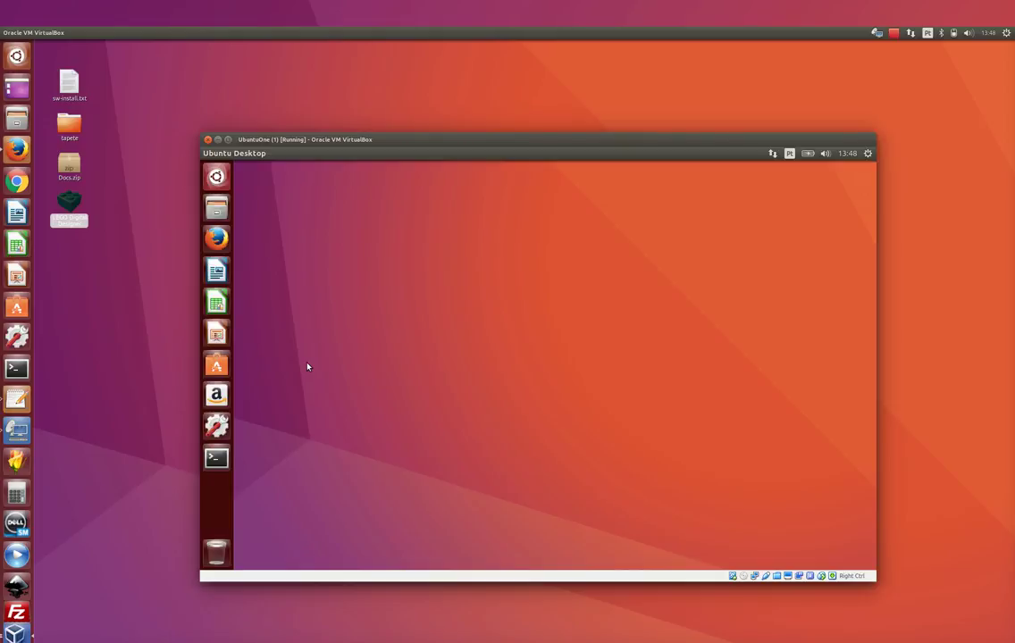
# - Open a terminal in the virtual machine and display the kernel and architecture details with uname -a
pyautogui.click(217, 459)
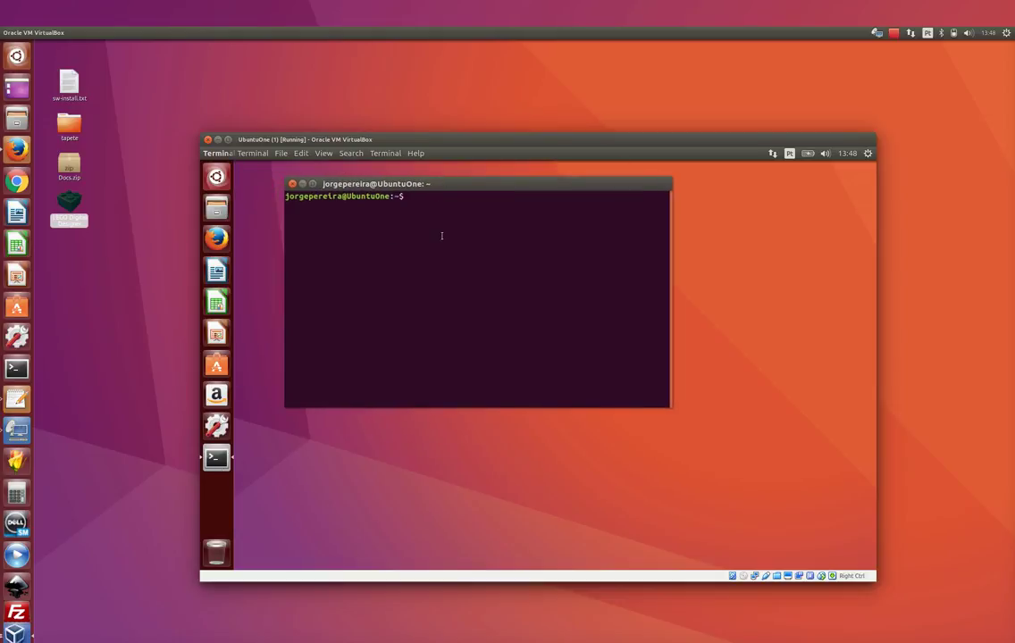
pyautogui.write('uname -a')
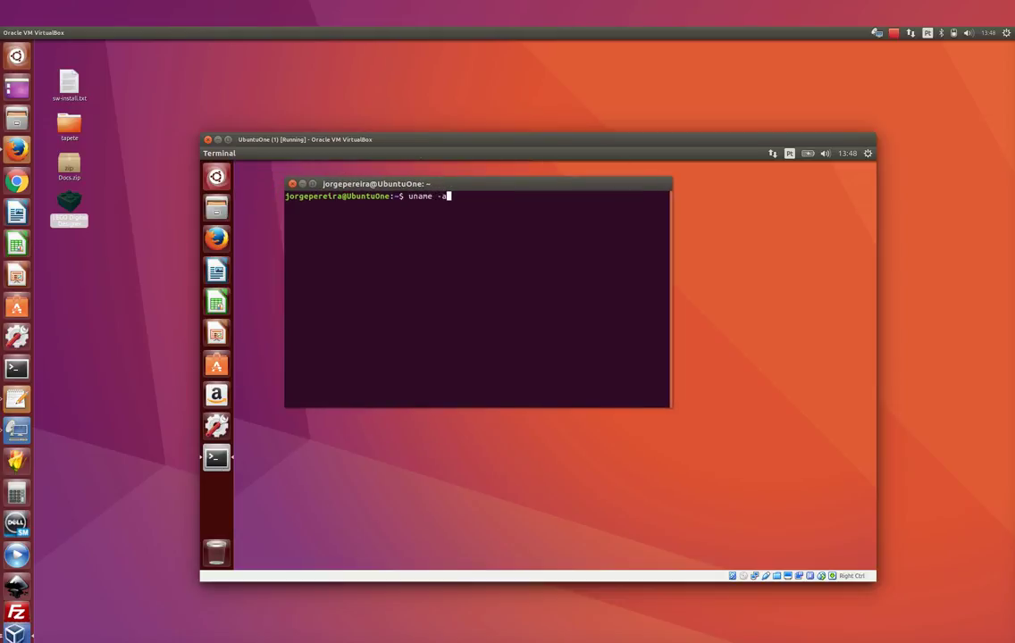
pyautogui.press('Return')
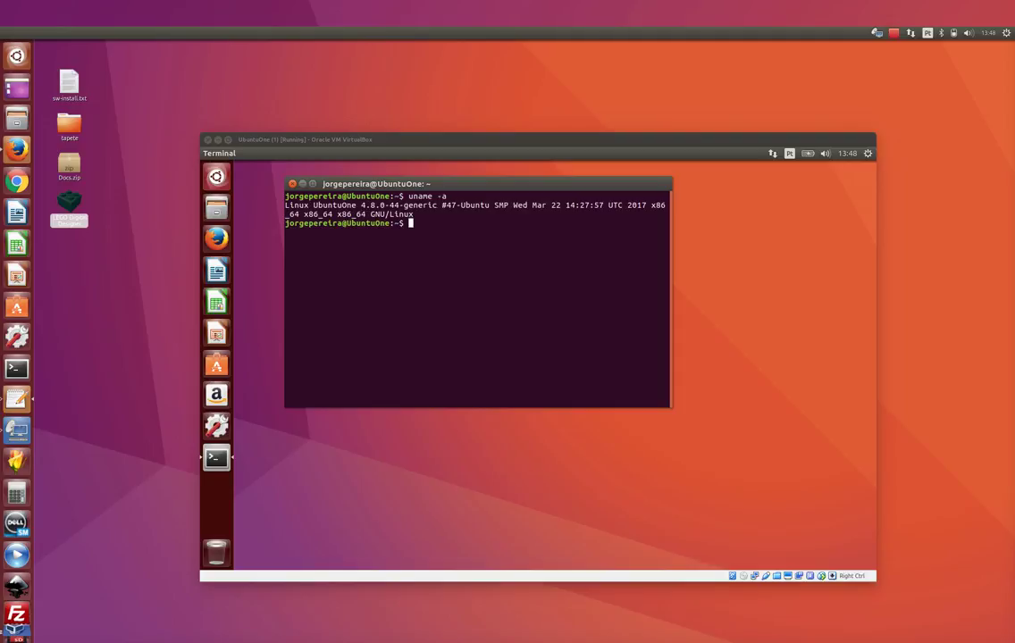
# - Add the i386 architecture with sudo dpkg --add-architecture i386, authenticating with the account password
pyautogui.click(465, 314)
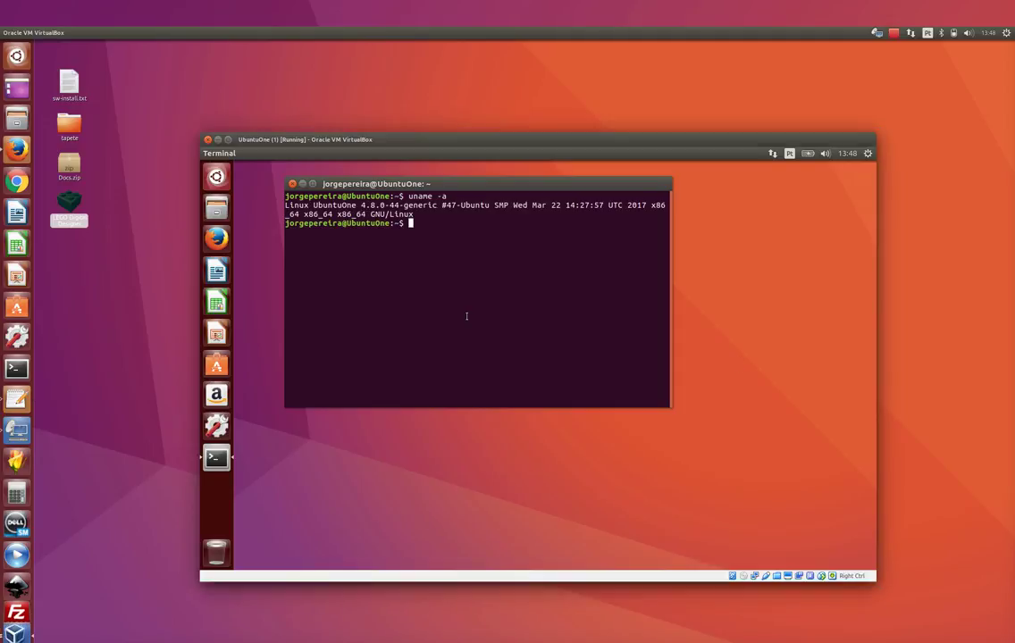
pyautogui.write('sudo dpkg --add-architecture i386')
pyautogui.press('Return')
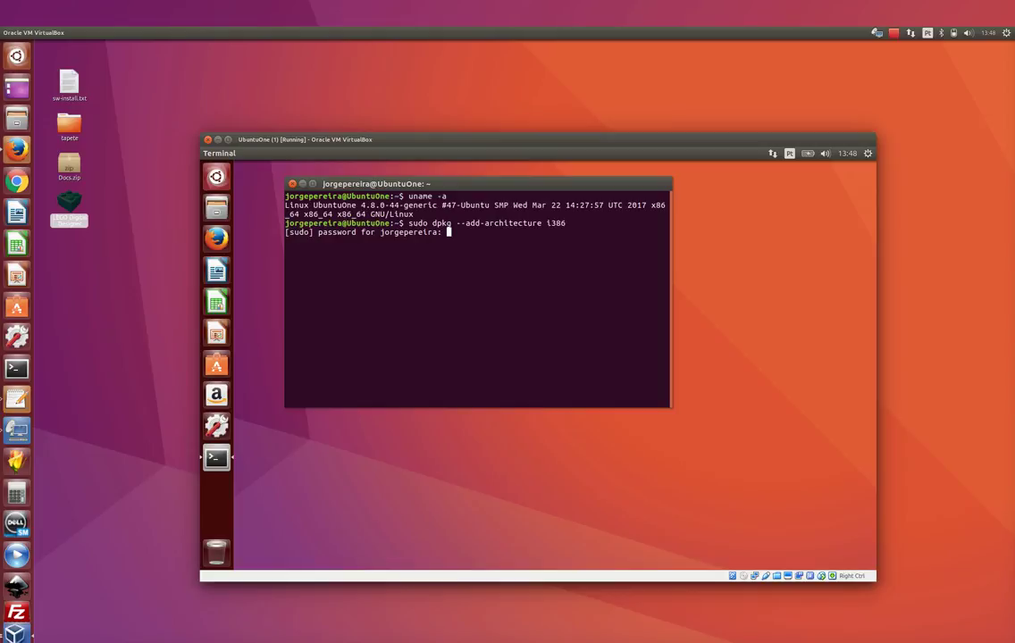
pyautogui.press('Return')
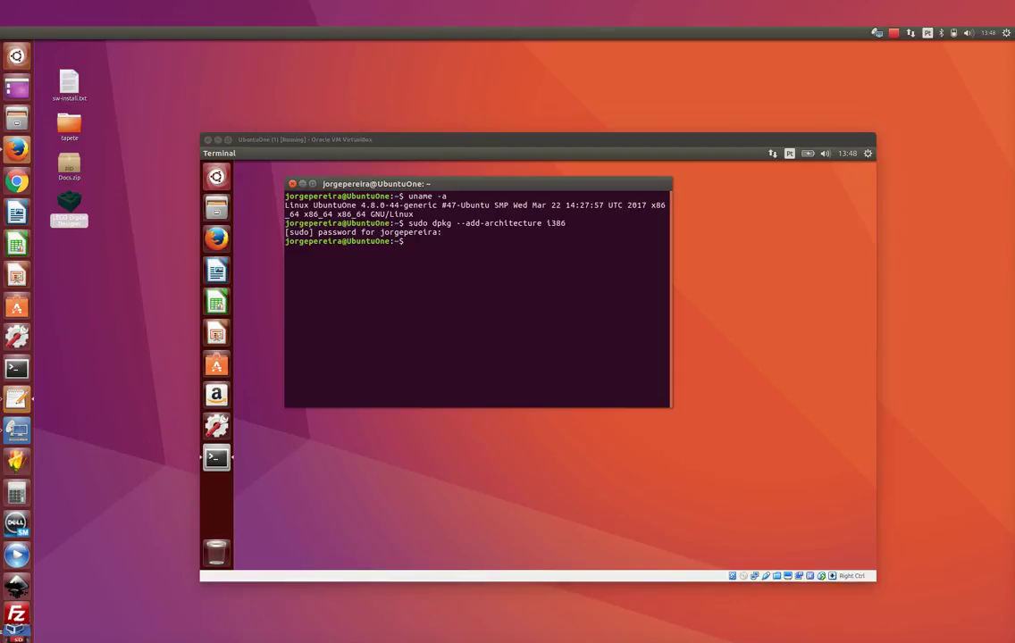
# - Add the repository ppa:wine/wine-builds with sudo add-apt-repository and confirm adding it
pyautogui.click(469, 306)
pyautogui.write('sudo add-apt-repository ppa:wine/wine-builds')
pyautogui.press('Return')
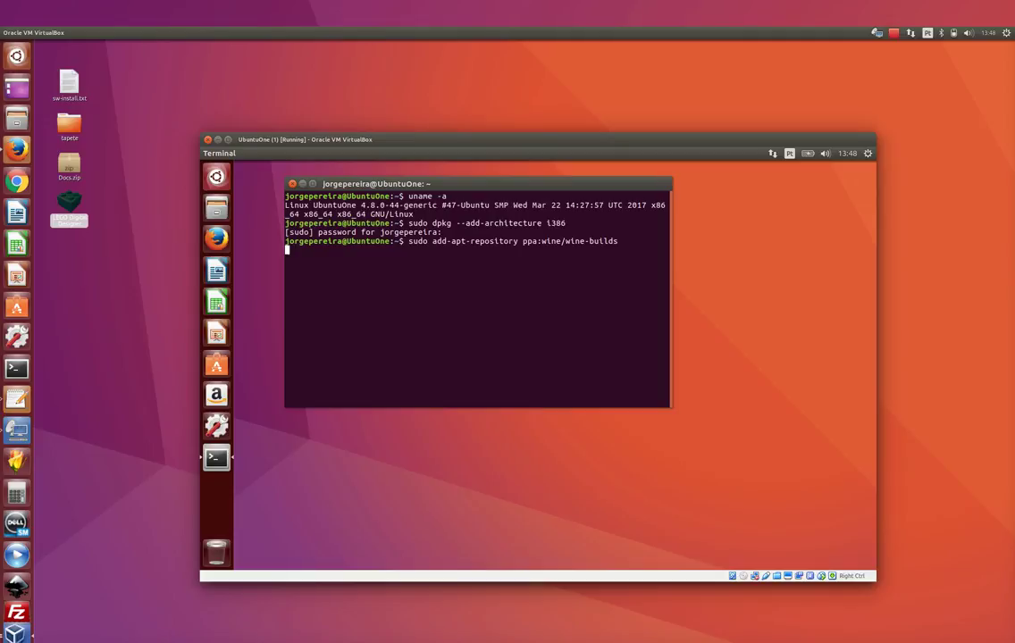
pyautogui.press('Return')
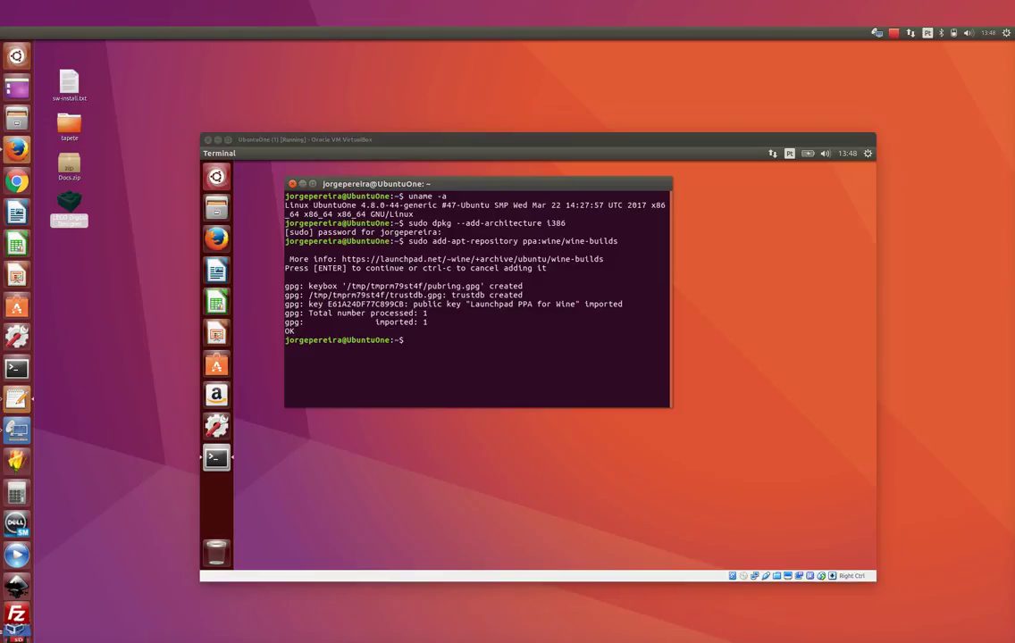
# - Refresh the package lists with sudo apt-get update and query the Wine version with wine --version
pyautogui.click(487, 347)
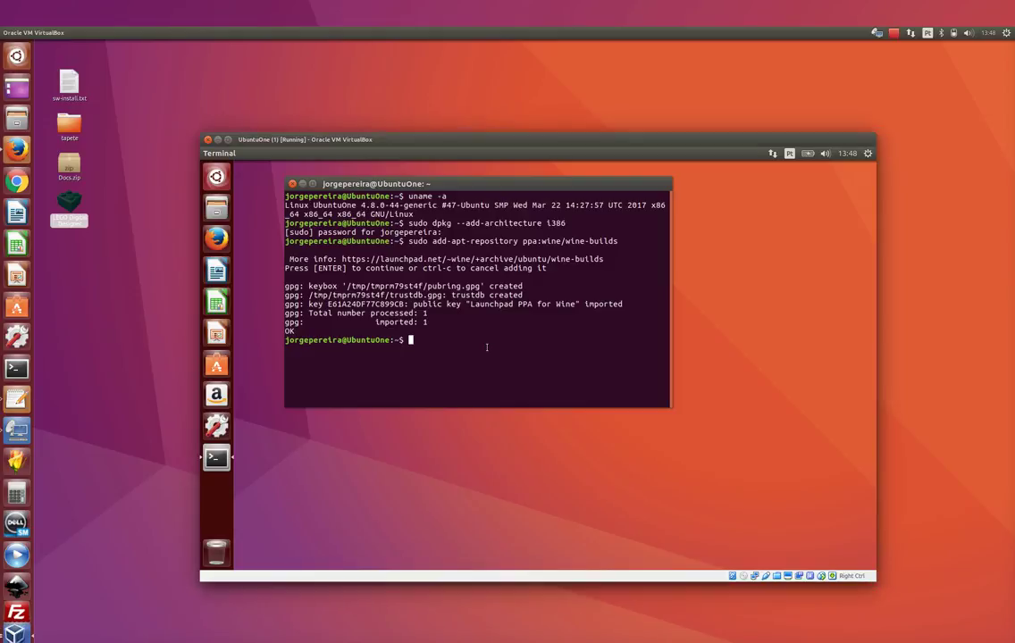
pyautogui.write('sudo apt-get update')
pyautogui.press('Return')
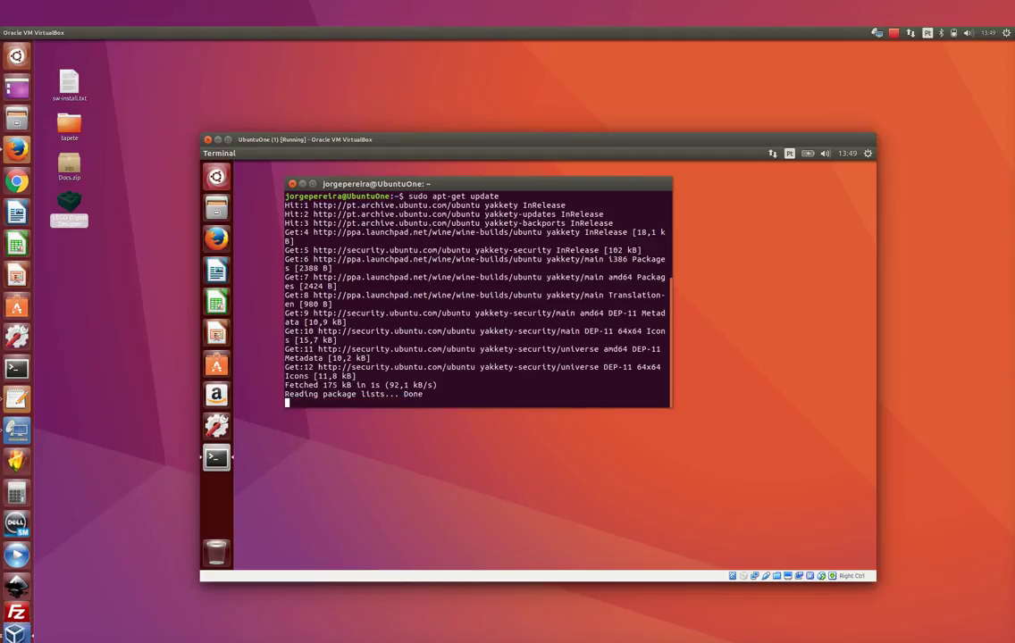
pyautogui.write('wine --version')
pyautogui.press('Return')
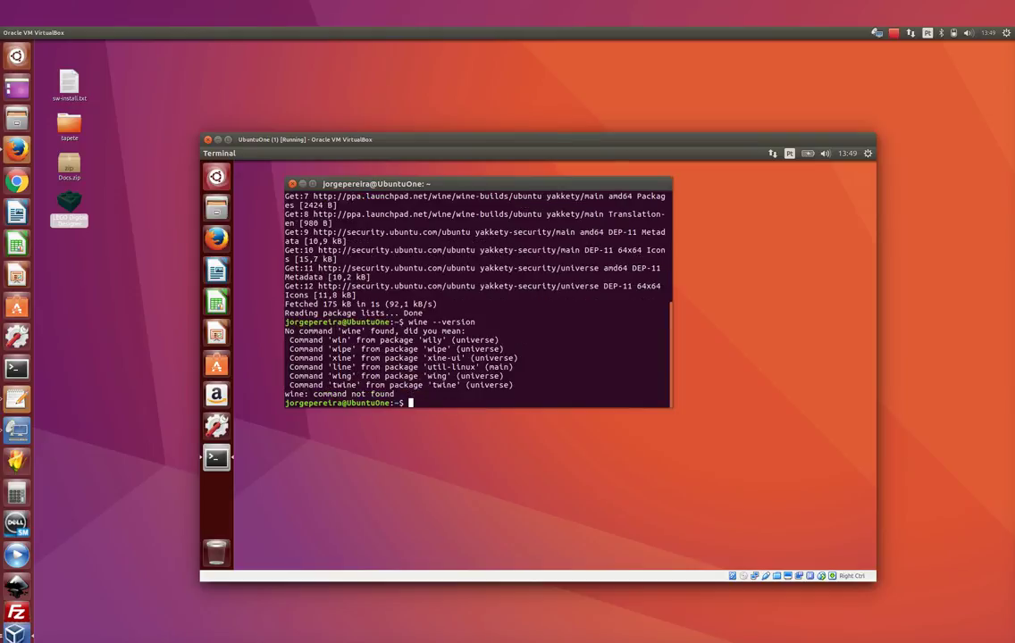
# - Install winehq-devel using sudo apt-get install --install-recommends winehq-devel and confirm the installation
pyautogui.press('Up')
pyautogui.press('Up')
pyautogui.press('BackSpace')
pyautogui.press('BackSpace')
pyautogui.press('BackSpace')
pyautogui.press('BackSpace')
pyautogui.press('BackSpace')
pyautogui.press('BackSpace')
pyautogui.write('install --install')
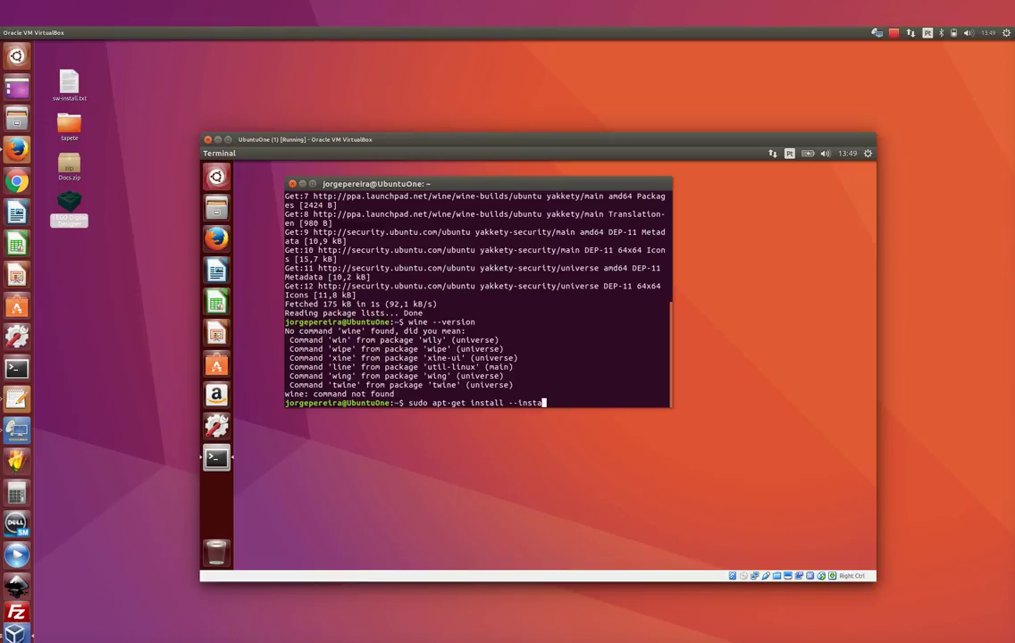
pyautogui.write('-recommends winehq-devel')
pyautogui.press('Return')
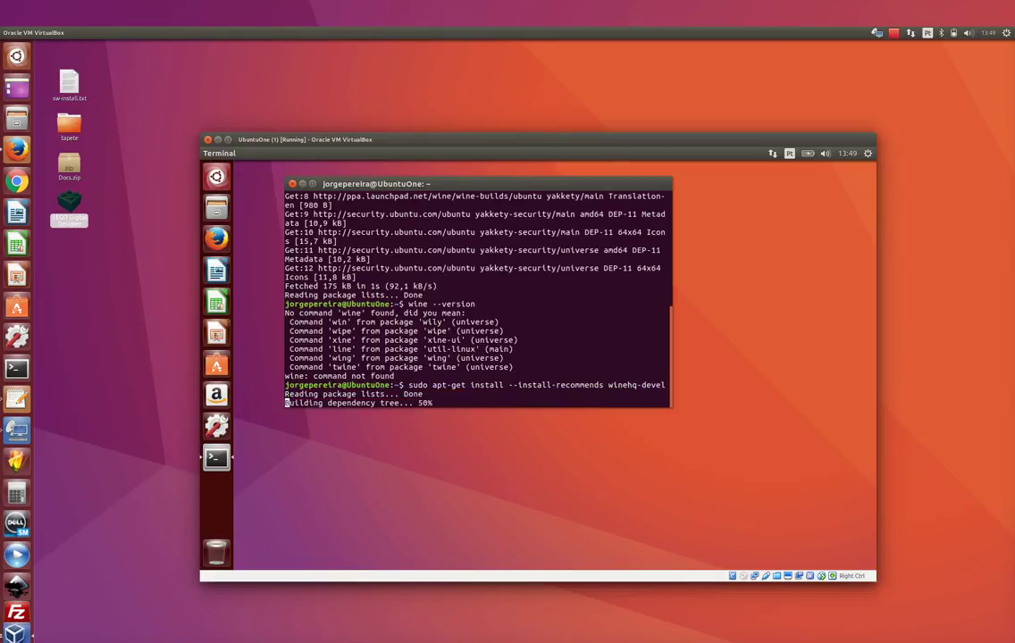
pyautogui.write('y')
pyautogui.press('Return')
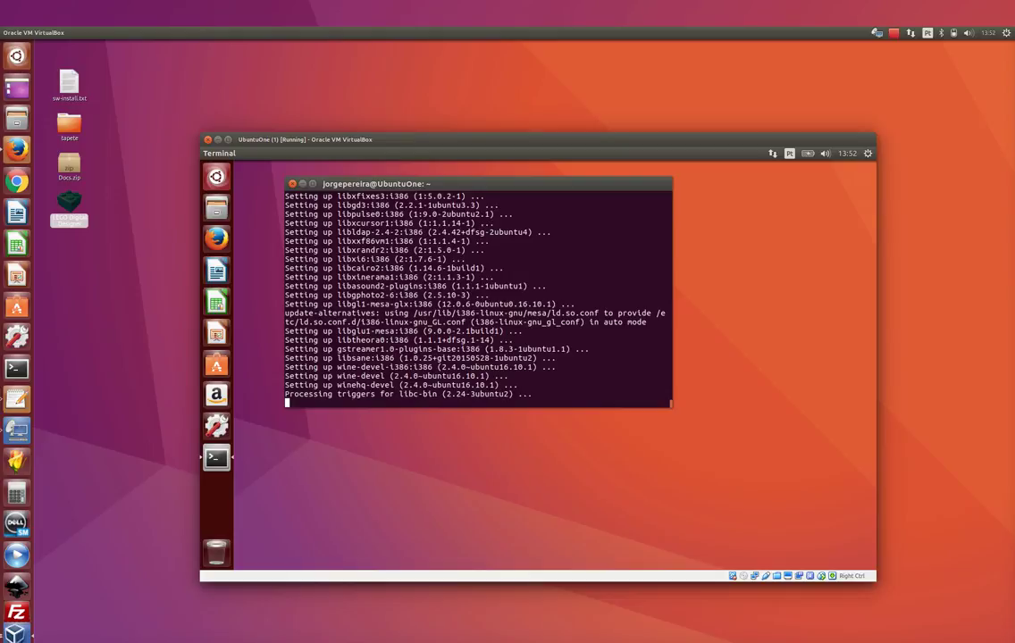
# - Check the version of the newly installed Wine with wine --version
pyautogui.write('win')
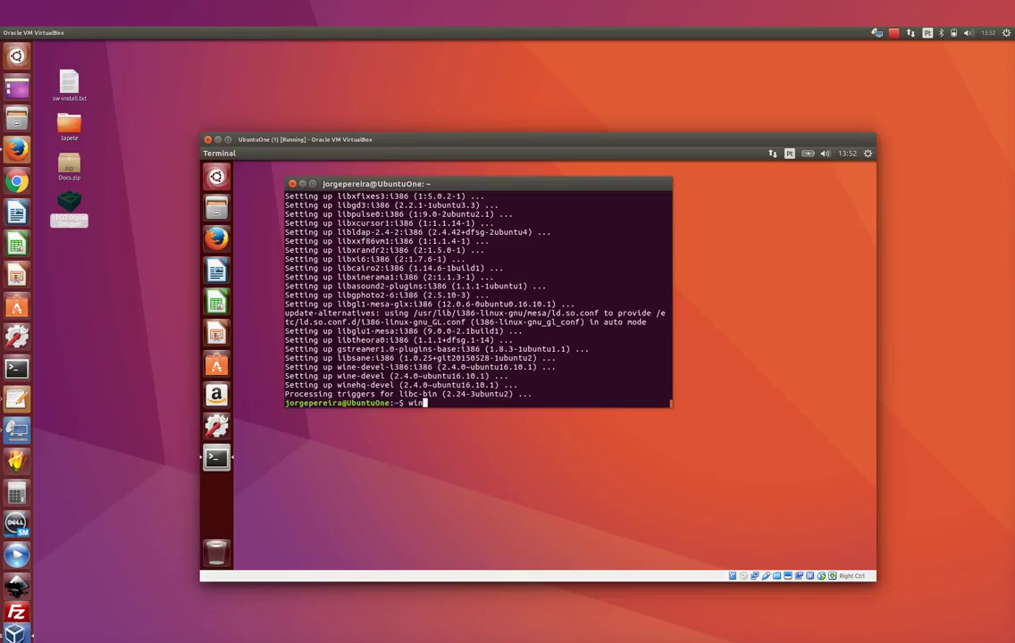
pyautogui.write('e --version')
pyautogui.press('Return')
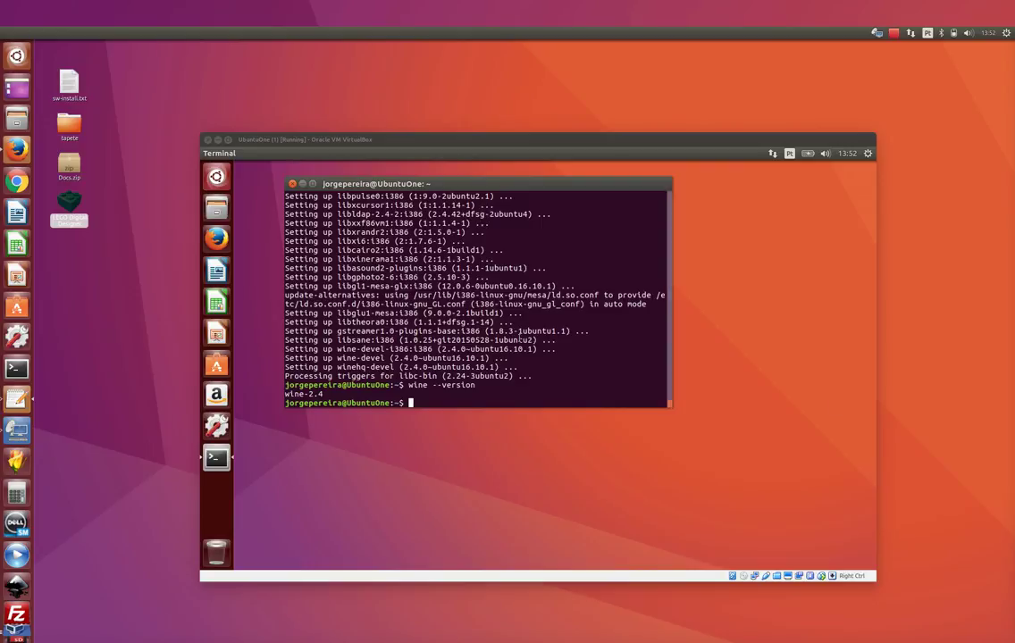
# - Install gstreamer1.0-plugins-good:i386 and gstreamer1.0-fluendo-mp3:i386 with sudo apt install and confirm the installation
pyautogui.click(503, 344)
pyautogui.write('sudo apt install gstreamer1.0-plugins-good:i386')
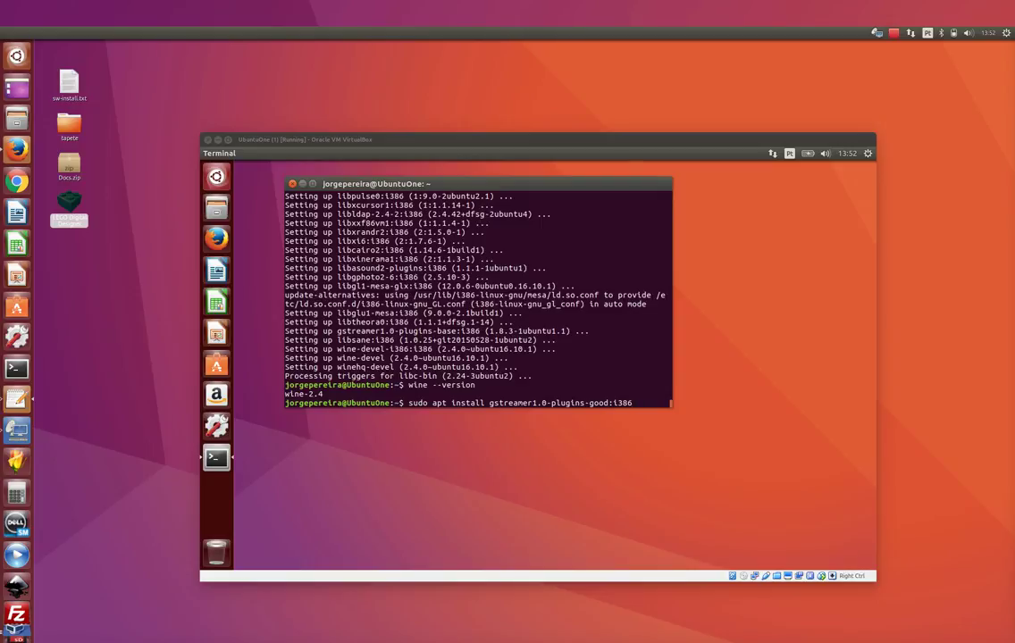
pyautogui.click(639, 403)
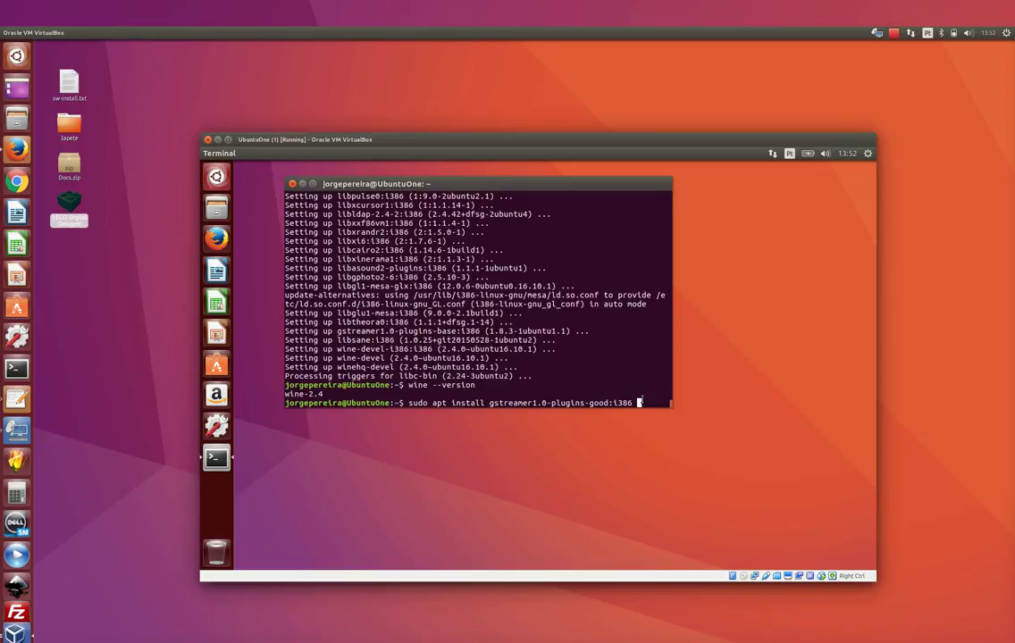
pyautogui.write('gstreamer1.0-fluendo-mp3:i386')
pyautogui.press('Return')
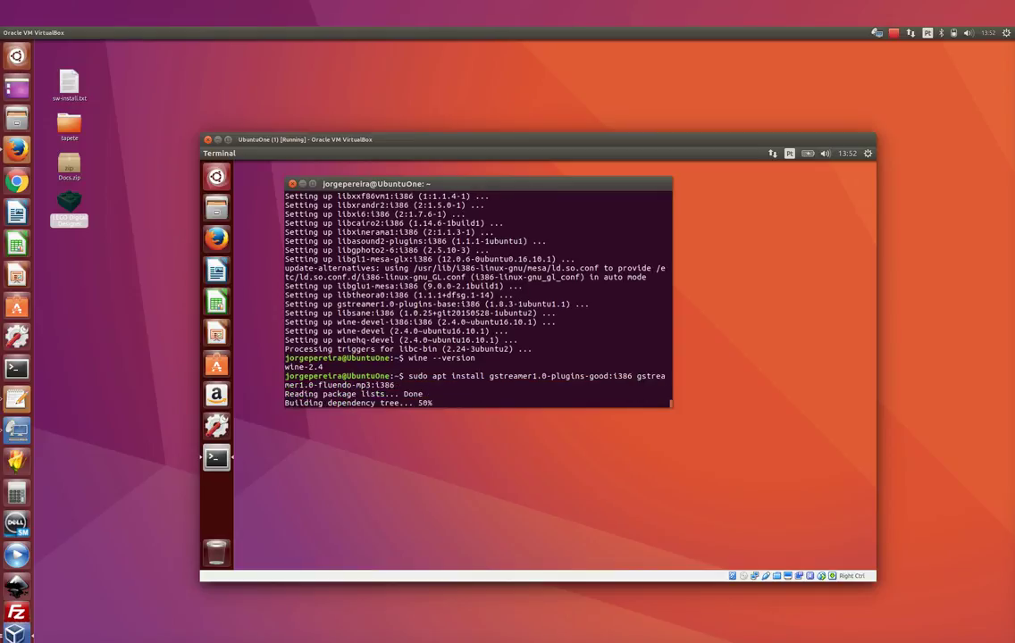
pyautogui.write('y')
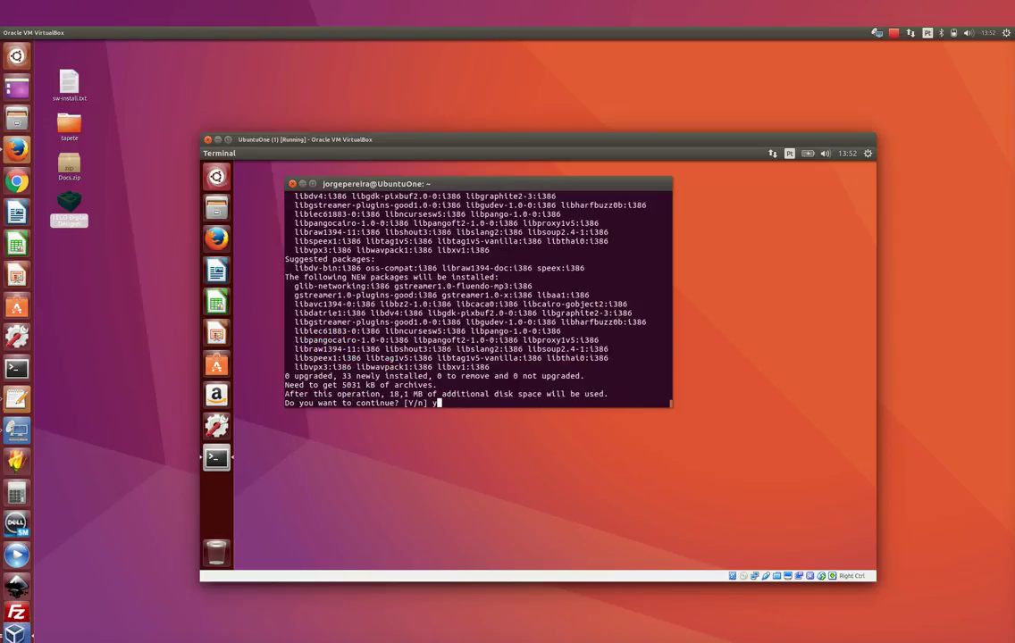
pyautogui.press('Return')
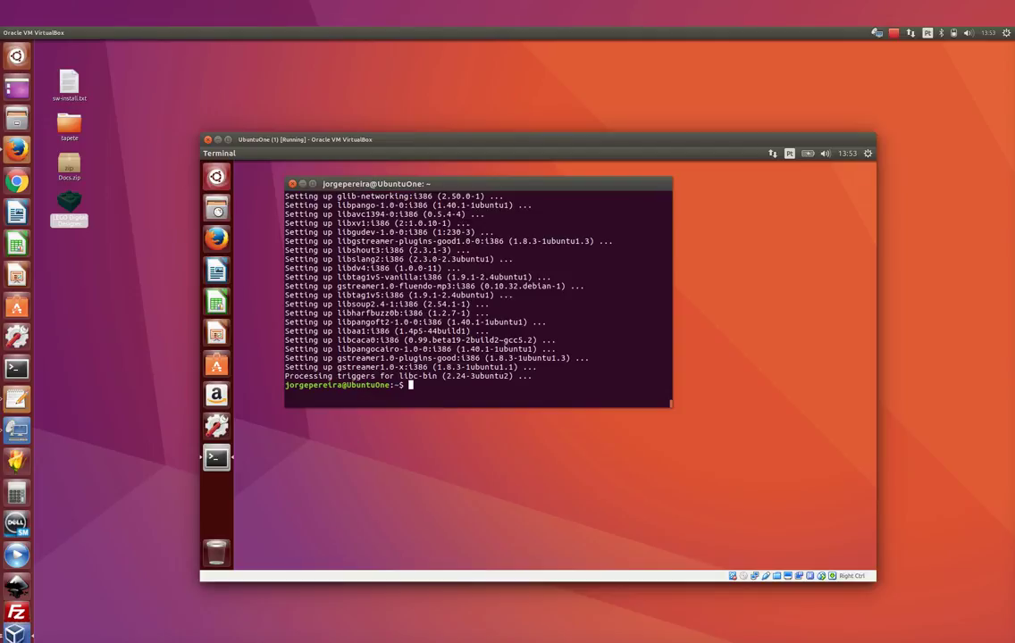
# - Open the sf_SharedFolder folder in the file manager and run setupLDD-PC-4_3_10.exe
pyautogui.click(217, 209)
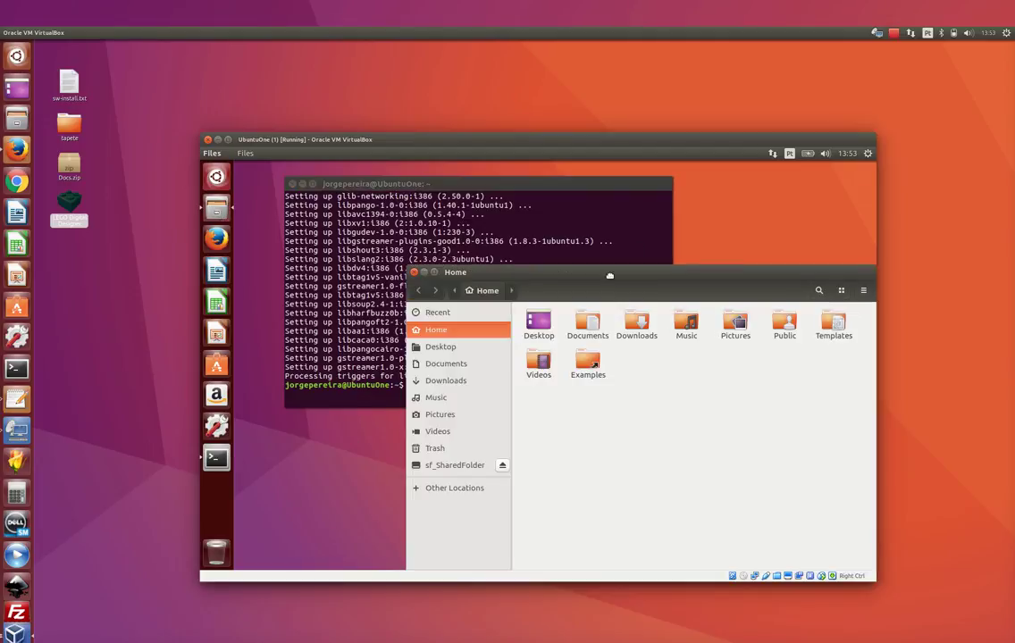
pyautogui.click(372, 443)
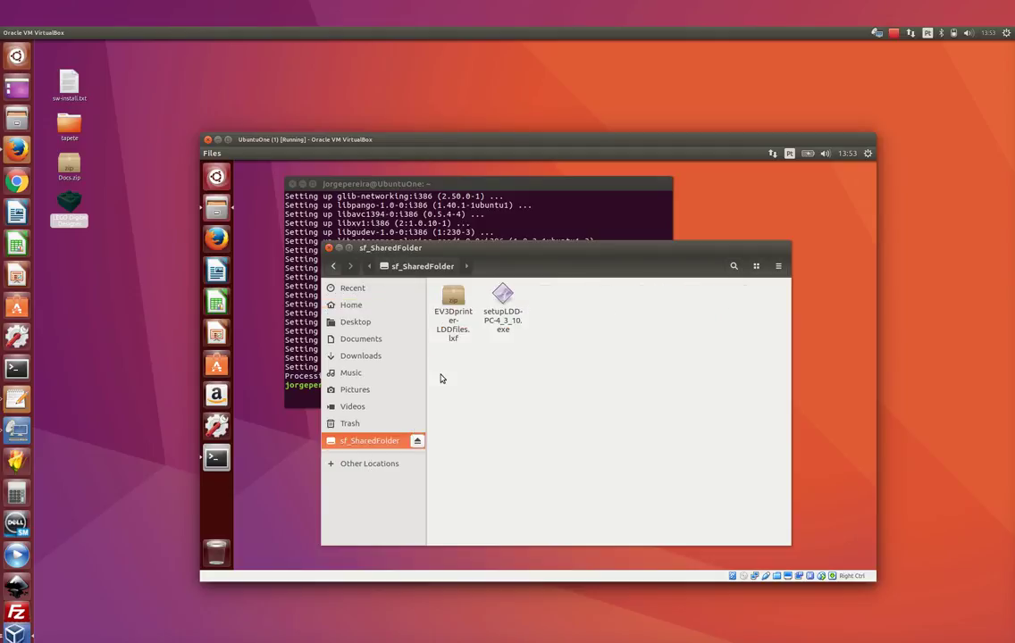
pyautogui.doubleClick(499, 300)
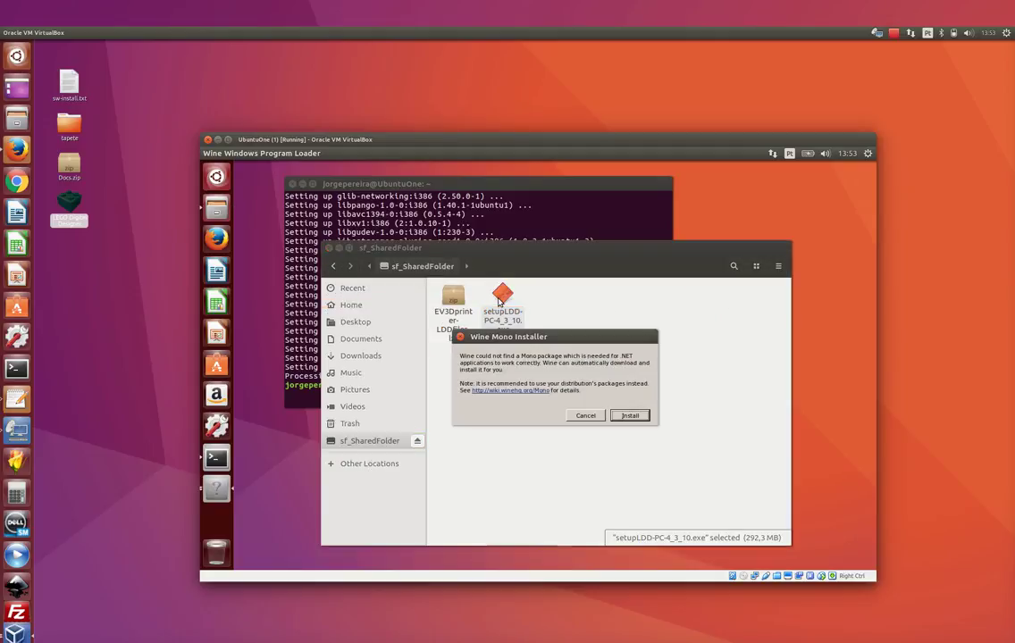
# - Let Wine download and install the missing Mono and Gecko packages
pyautogui.click(629, 417)
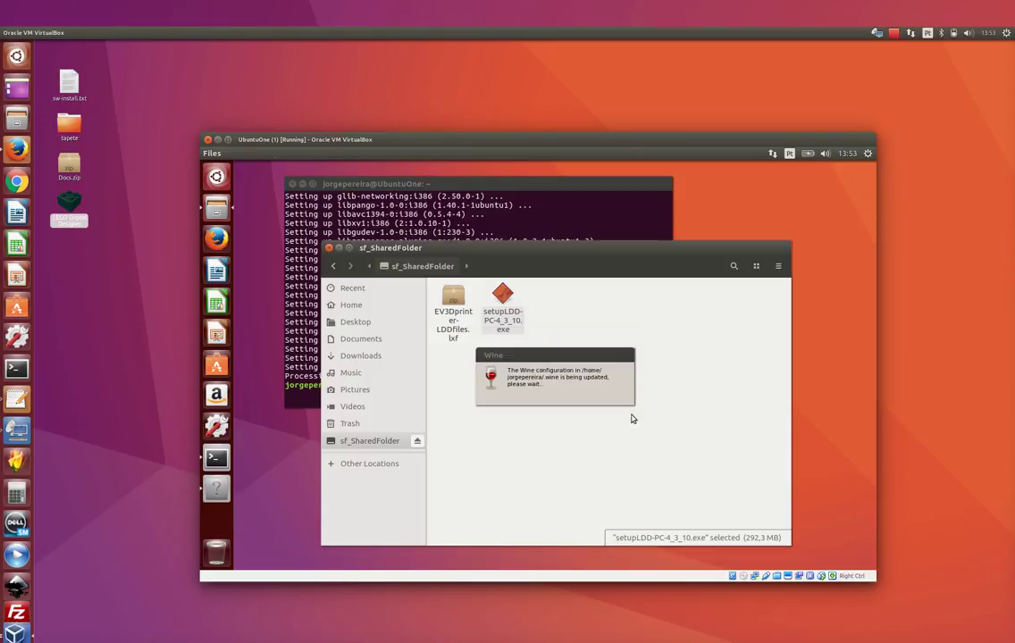
pyautogui.click(630, 416)
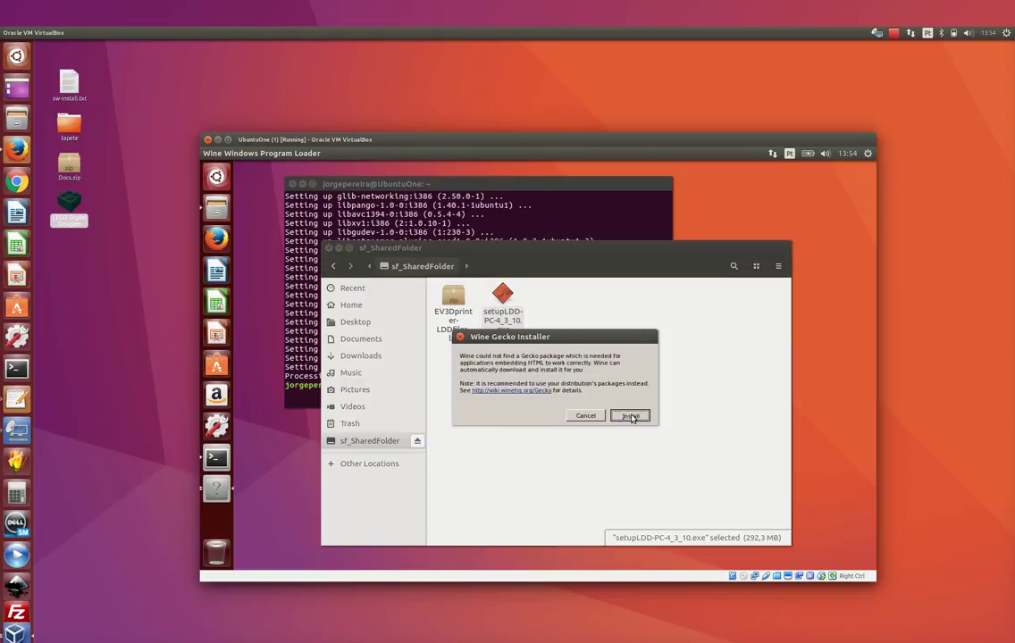
pyautogui.click(630, 416)
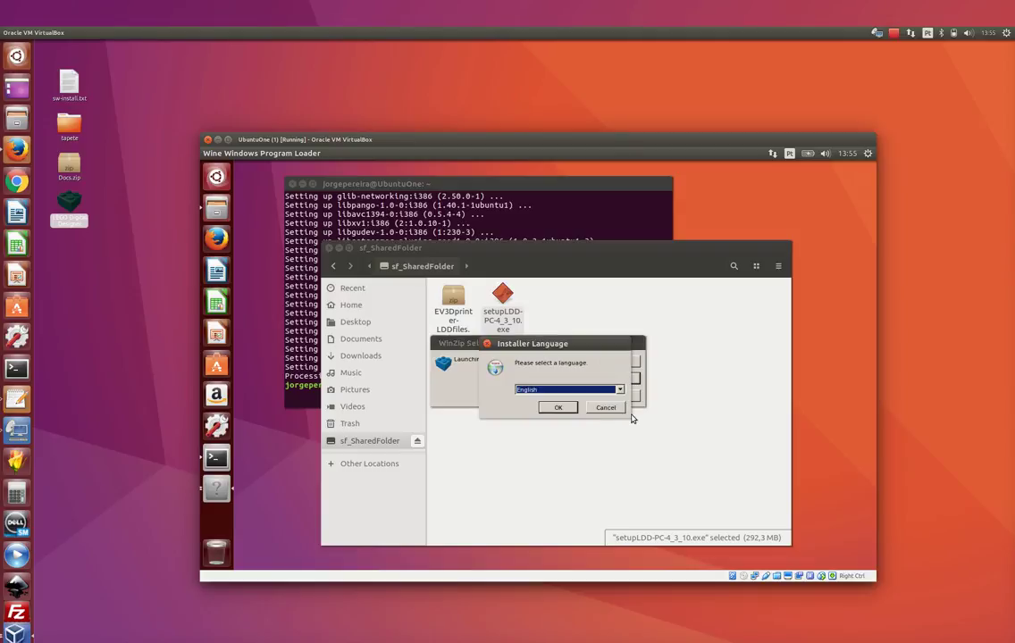
# - Set up the LEGO Digital Designer installer in English, accepting the license terms and keeping the desktop and quick launch shortcuts
pyautogui.click(557, 407)
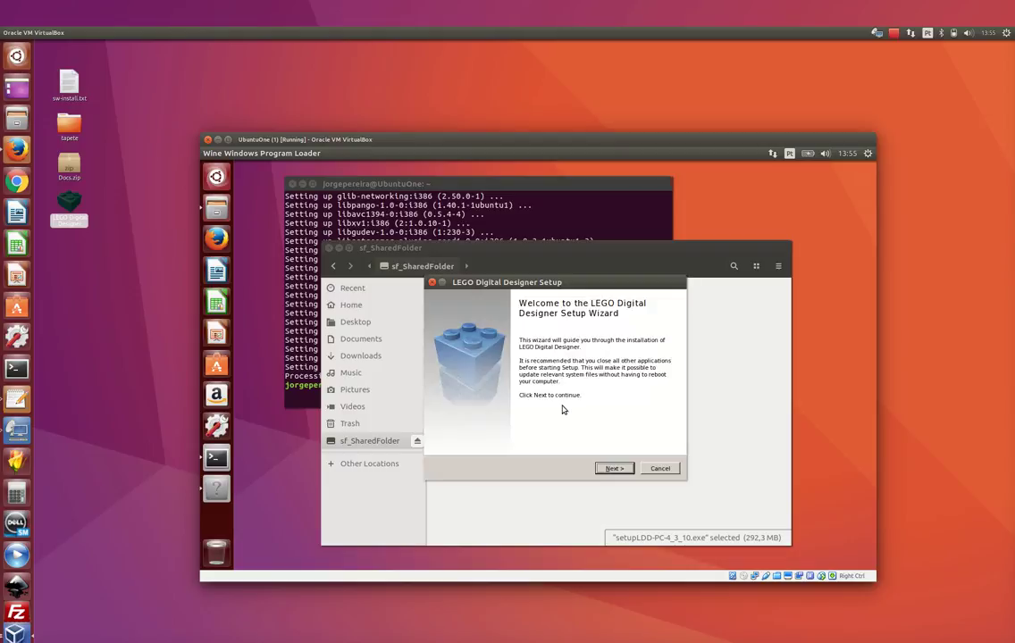
pyautogui.click(612, 468)
pyautogui.click(439, 443)
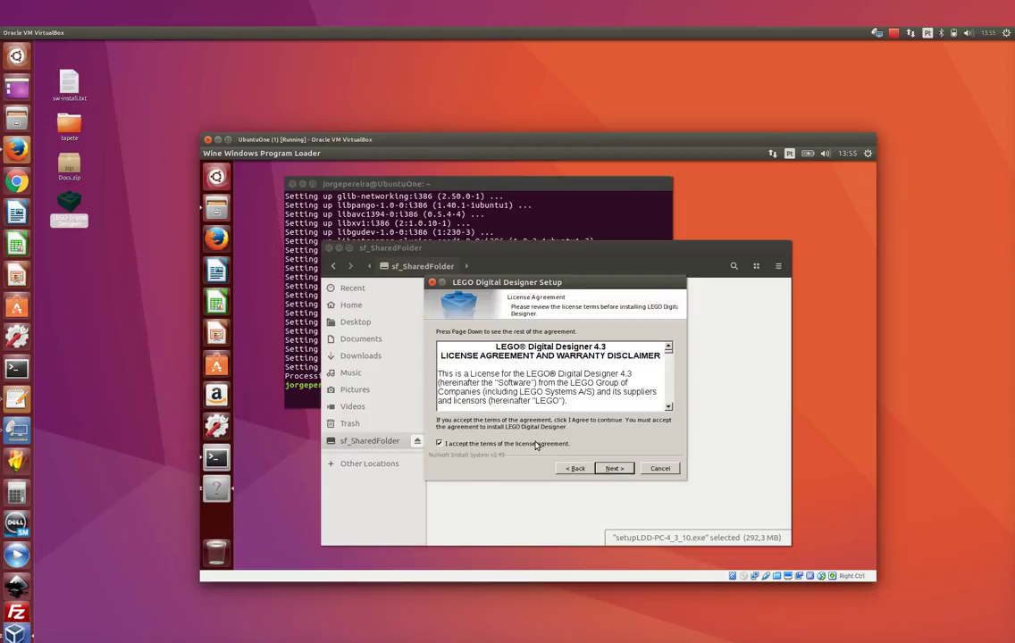
pyautogui.click(613, 469)
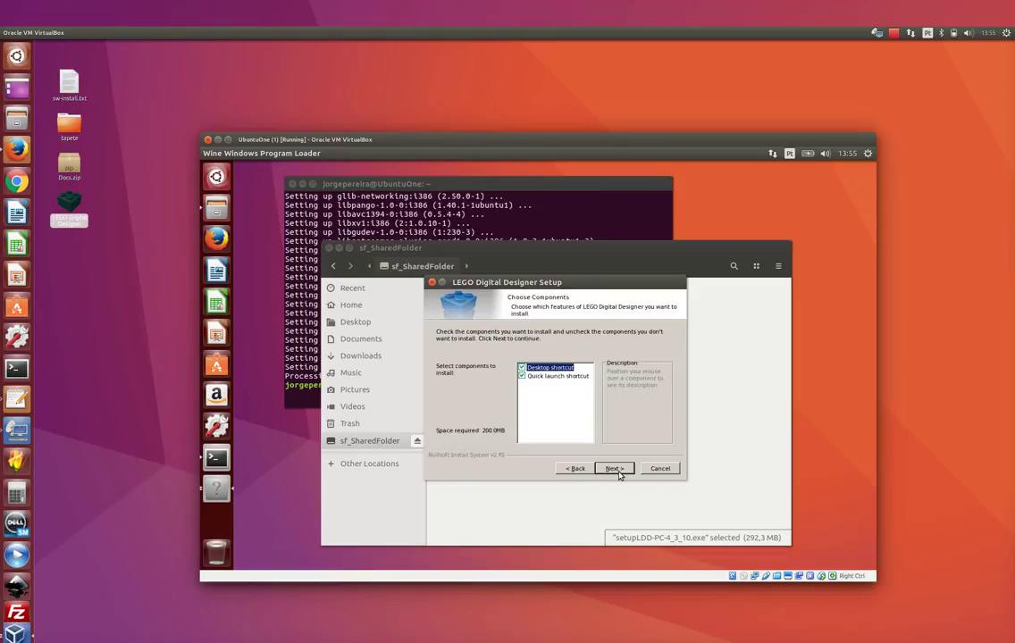
pyautogui.click(614, 469)
# - Accept the Adobe Flash Player update and install LEGO Digital Designer into the default destination folder
pyautogui.click(616, 471)
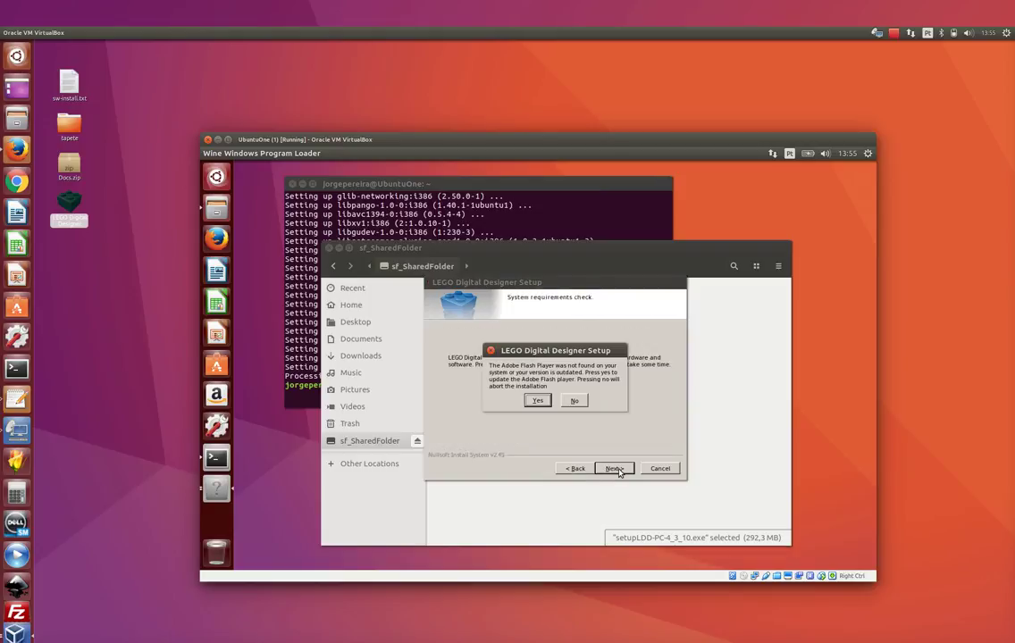
pyautogui.click(539, 405)
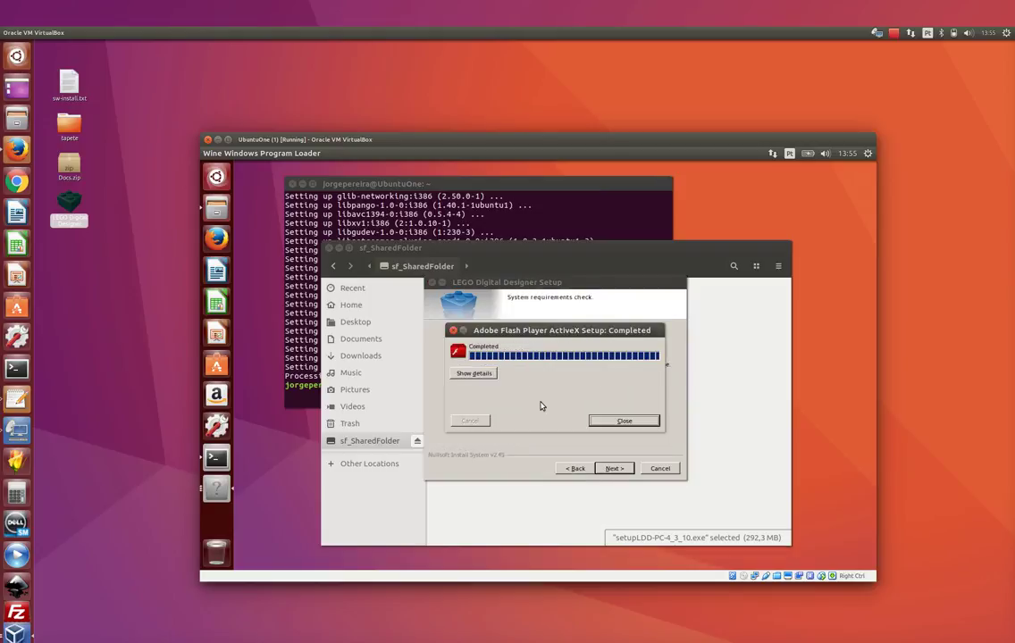
pyautogui.click(624, 420)
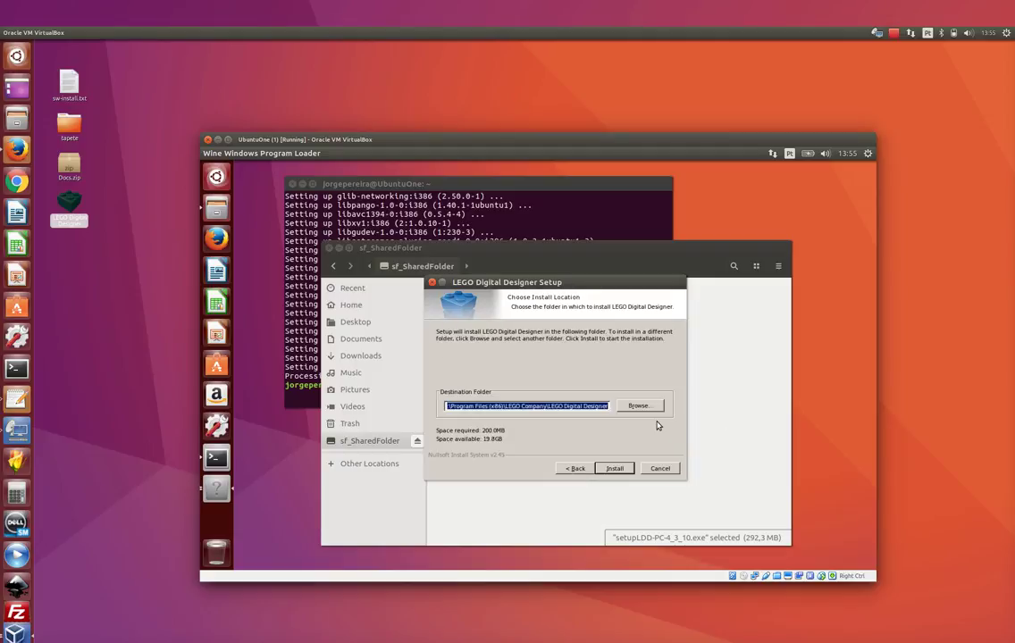
pyautogui.click(613, 469)
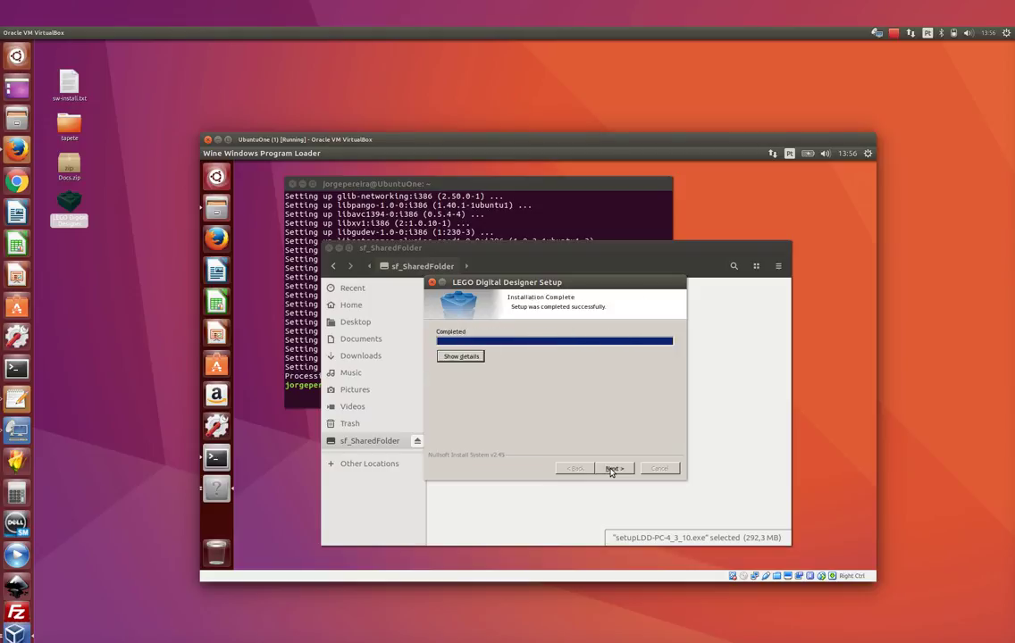
# - Advance past the completed LEGO Digital Designer installation and force the Wine Windows Program Loader to quit
pyautogui.click(614, 469)
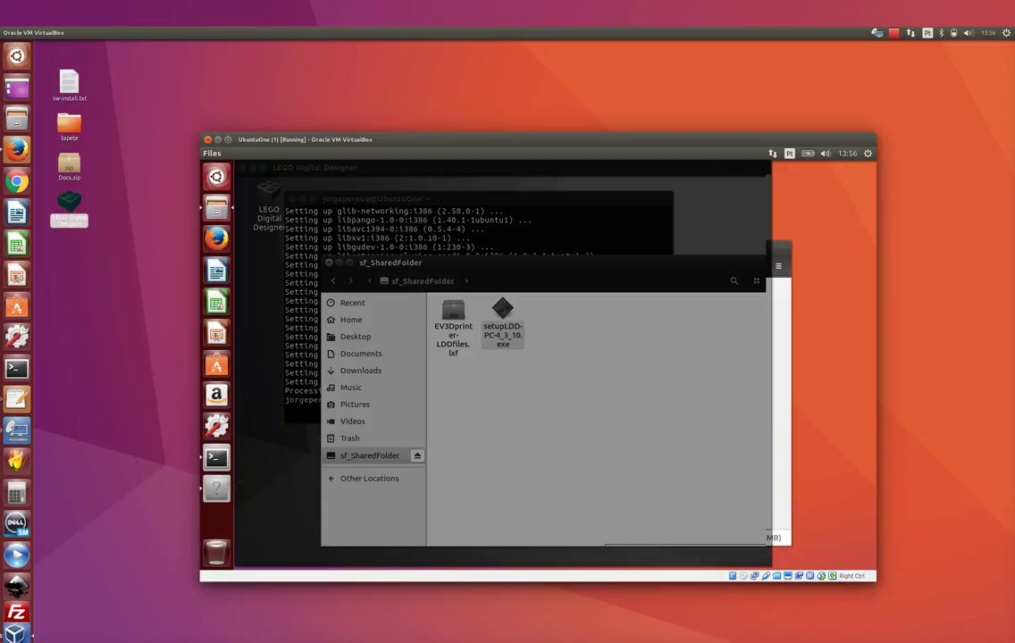
pyautogui.rightClick(212, 491)
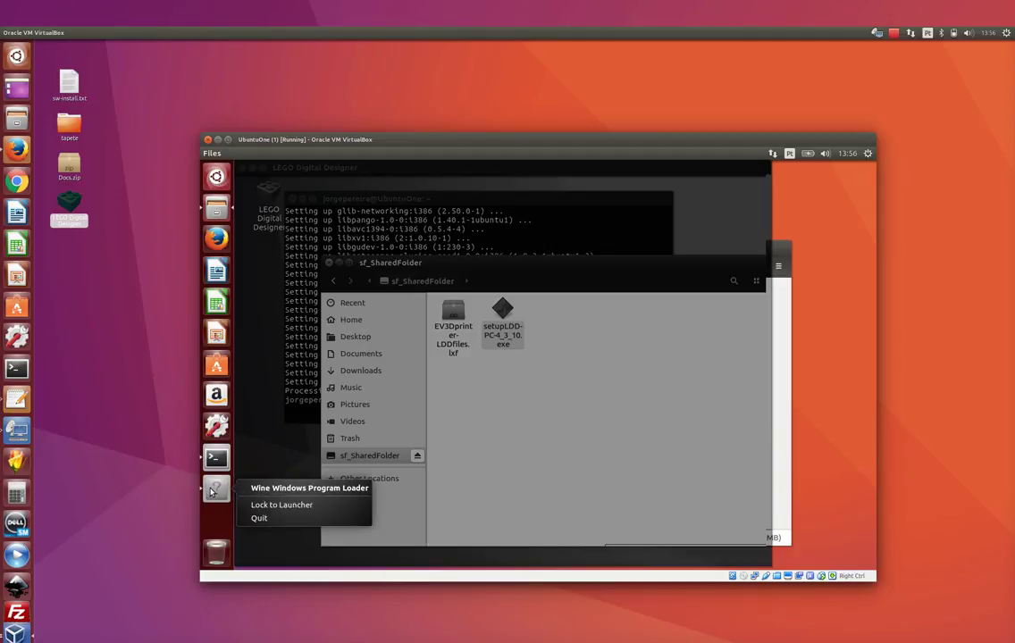
pyautogui.click(261, 518)
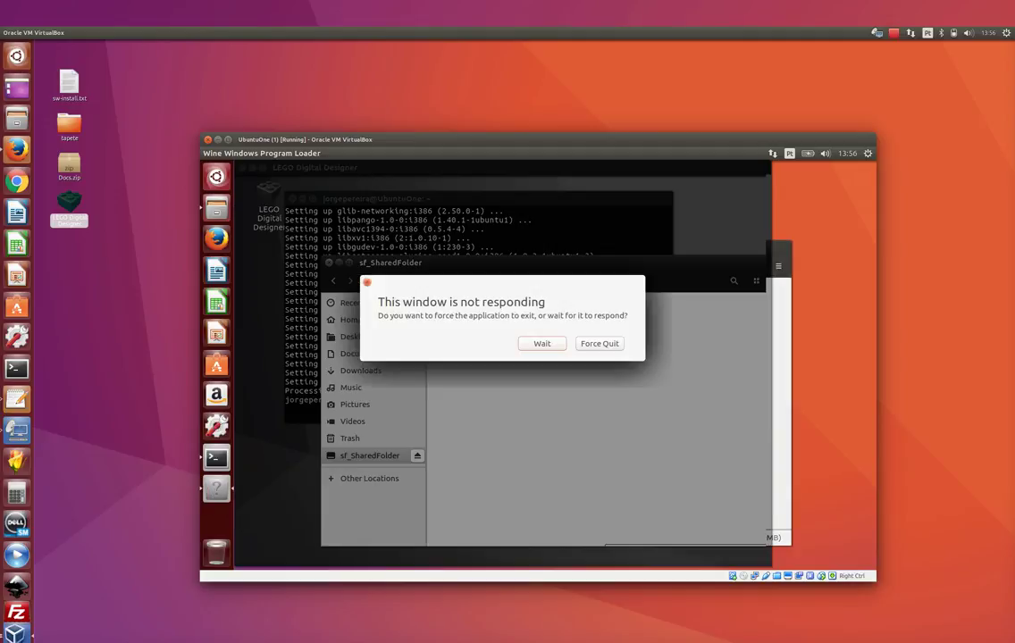
pyautogui.click(599, 344)
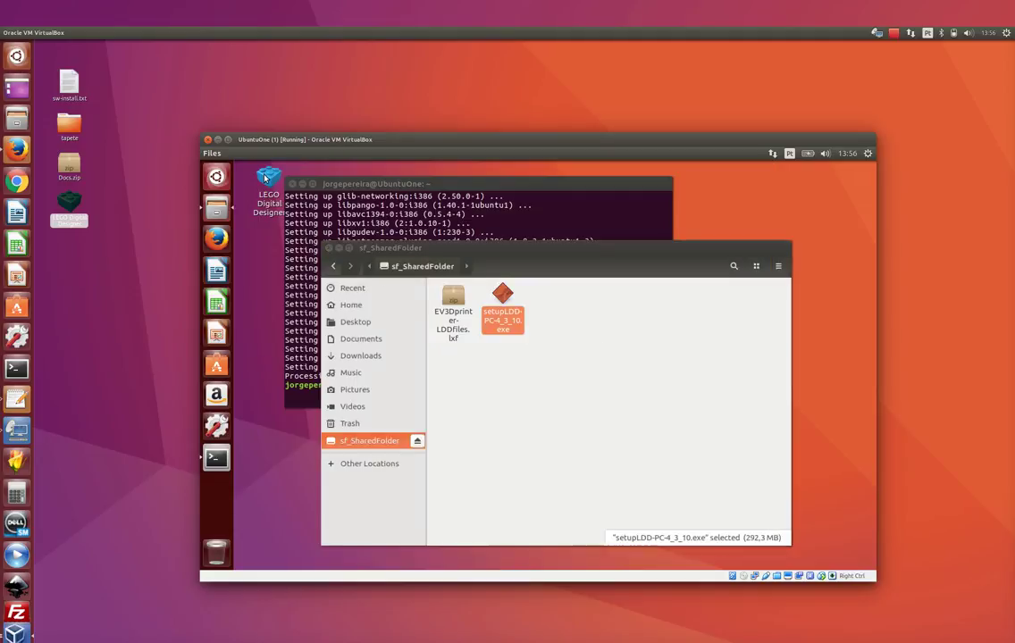
# - Launch LEGO Digital Designer from its desktop shortcut and bring up the dialog for opening an existing model
pyautogui.doubleClick(264, 178)
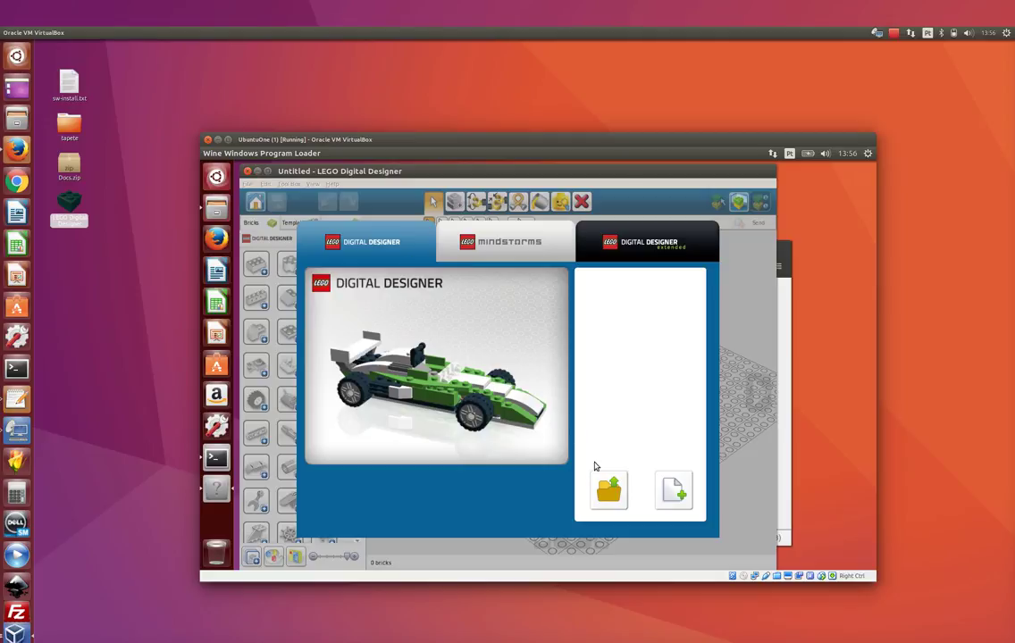
pyautogui.click(608, 489)
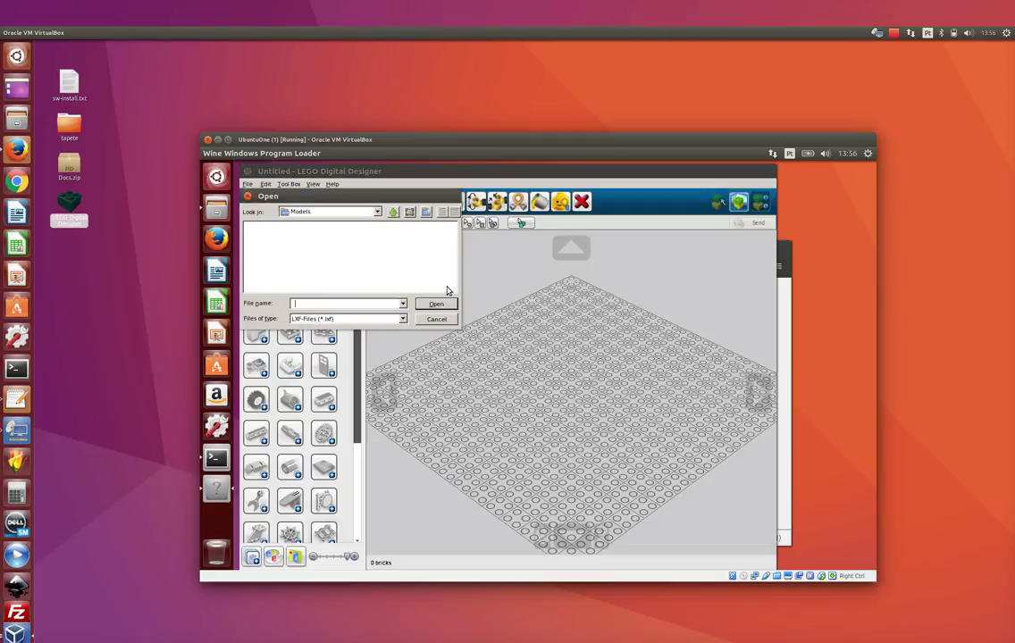
pyautogui.click(407, 304)
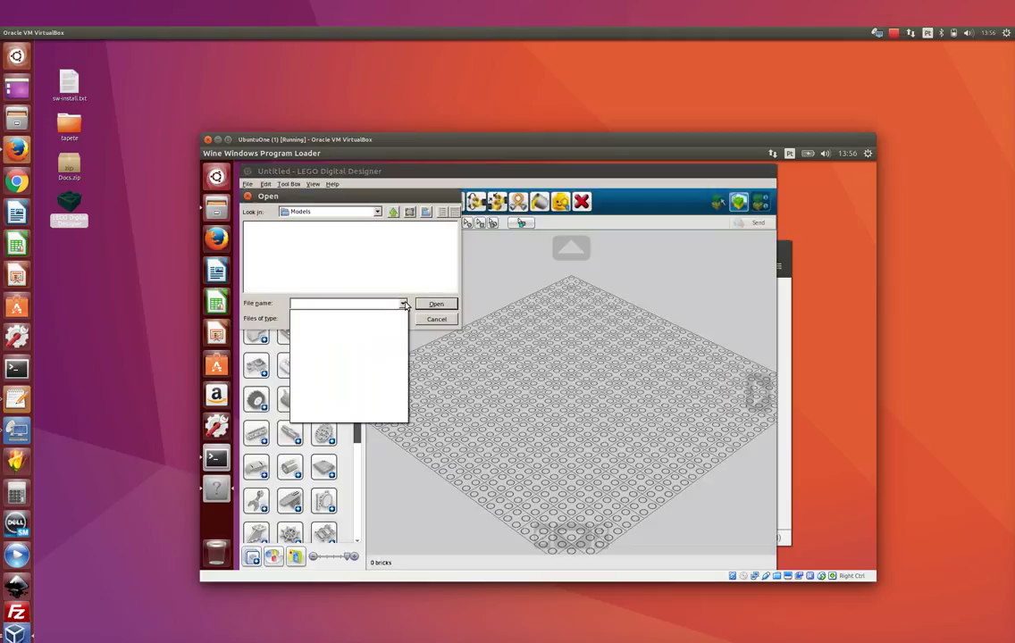
pyautogui.click(362, 264)
# - Open the model EV3Dprinter-LDDfiles.lxf from the /media/sf_SharedFolder folder
pyautogui.click(376, 213)
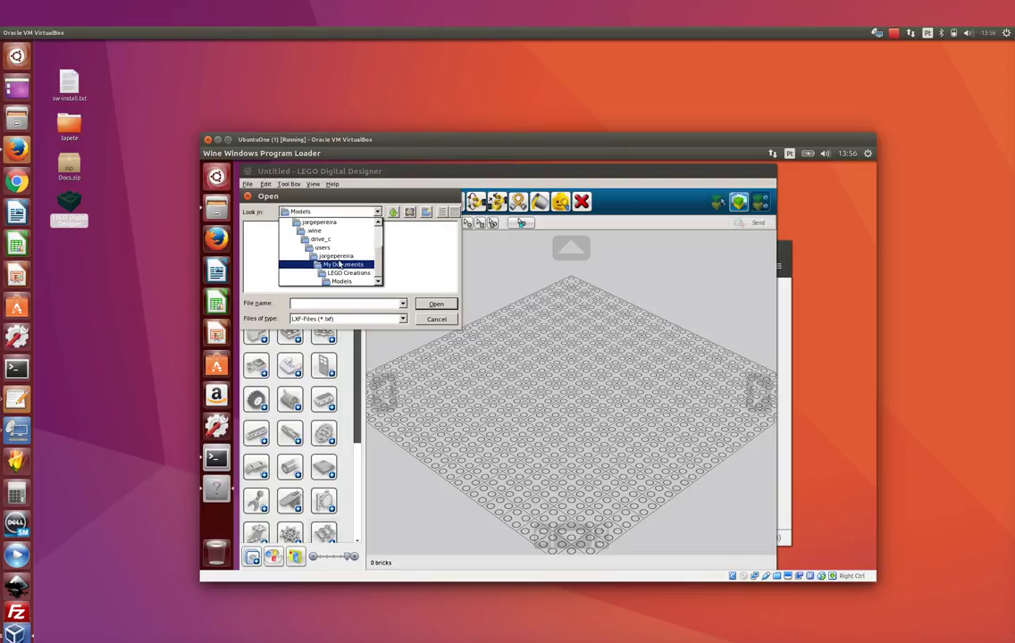
pyautogui.click(319, 222)
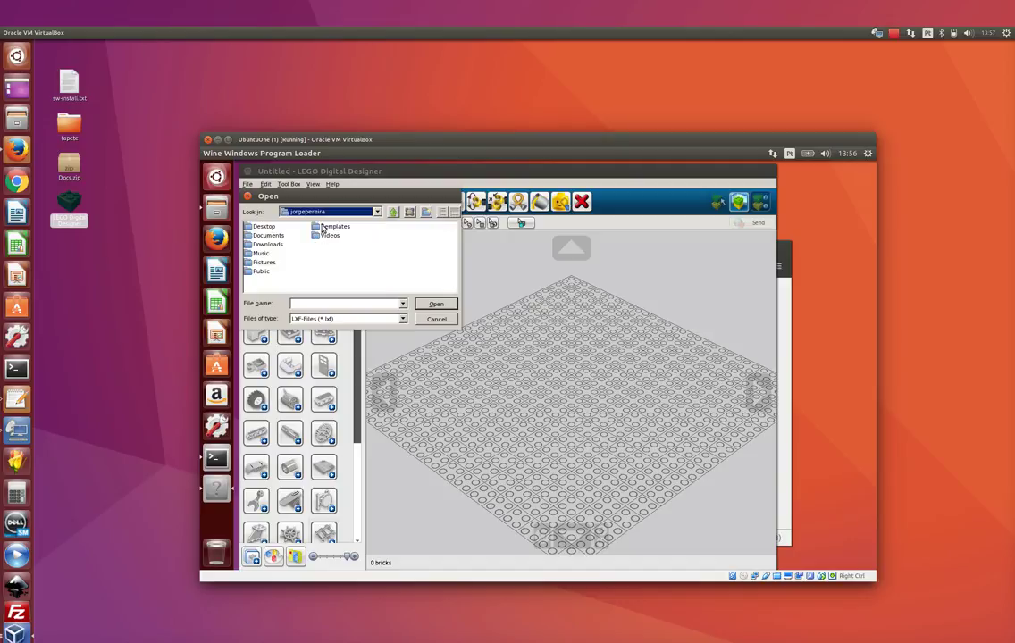
pyautogui.click(372, 214)
pyautogui.click(327, 231)
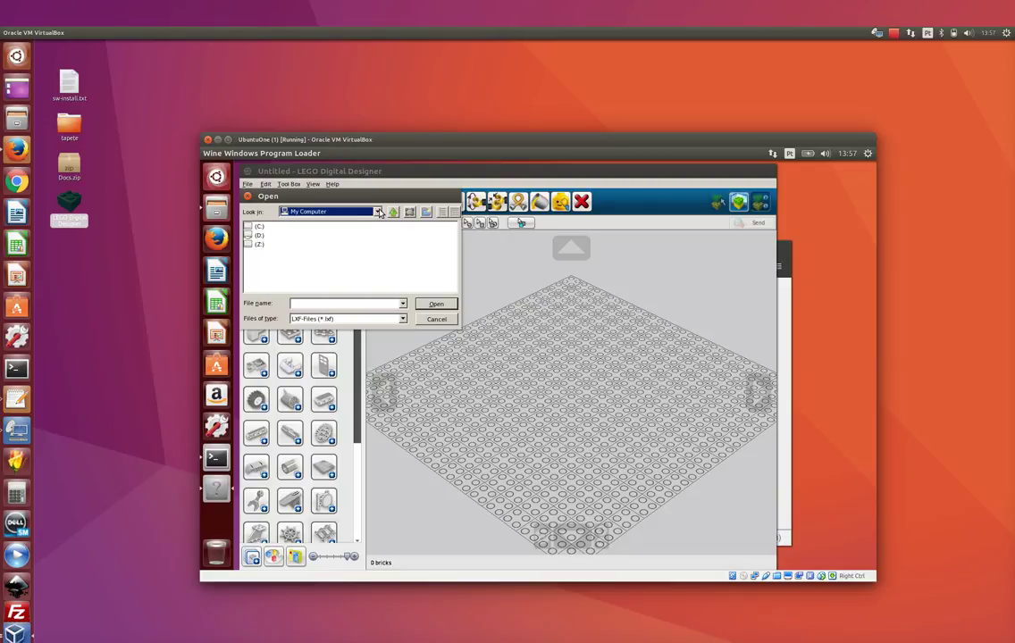
pyautogui.click(323, 215)
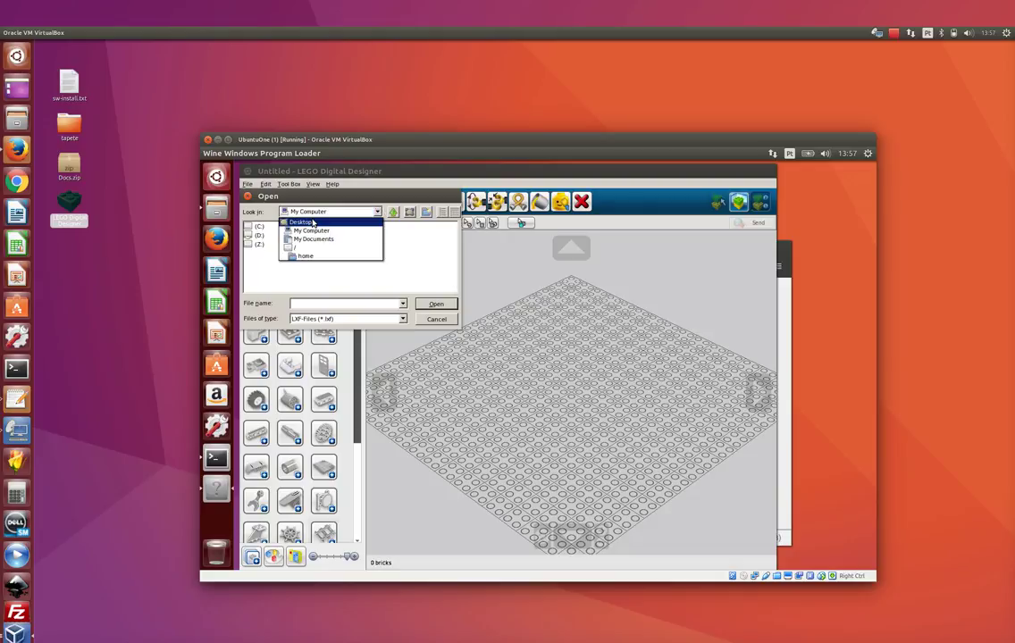
pyautogui.click(296, 247)
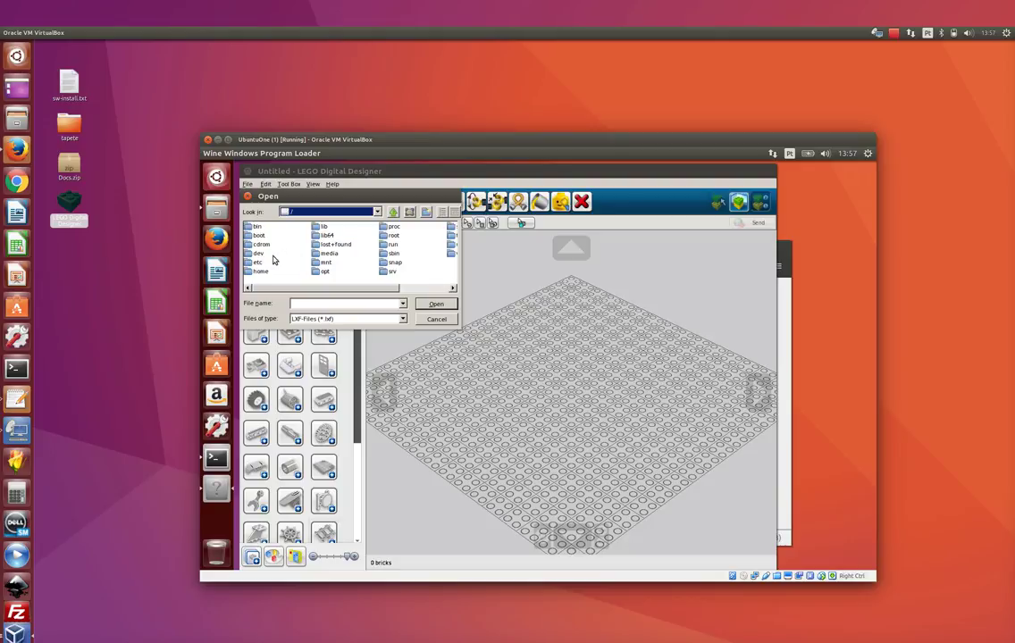
pyautogui.doubleClick(329, 254)
pyautogui.doubleClick(283, 236)
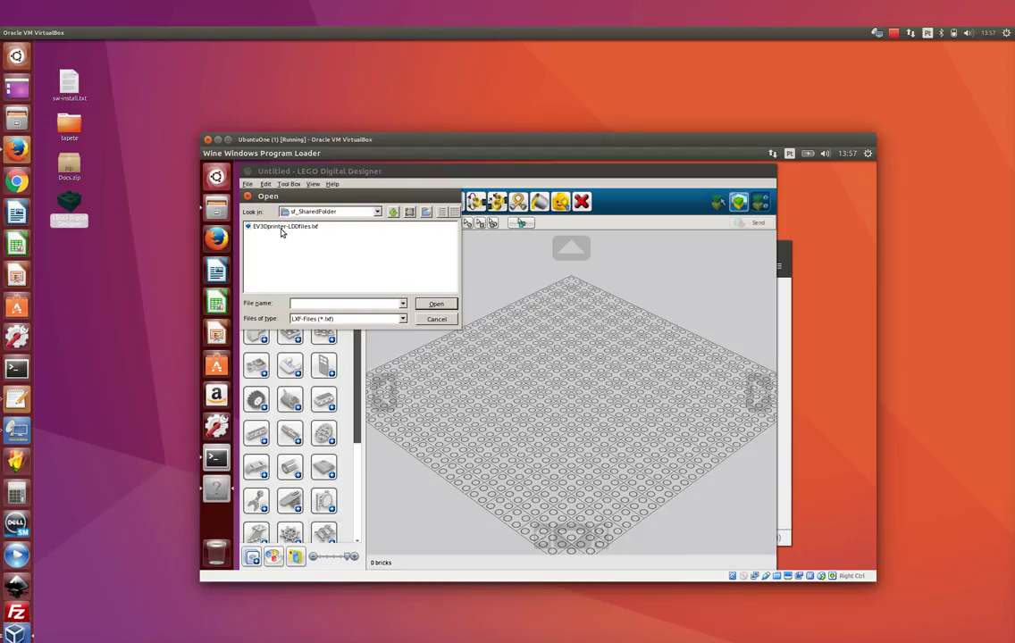
pyautogui.click(282, 227)
pyautogui.click(436, 304)
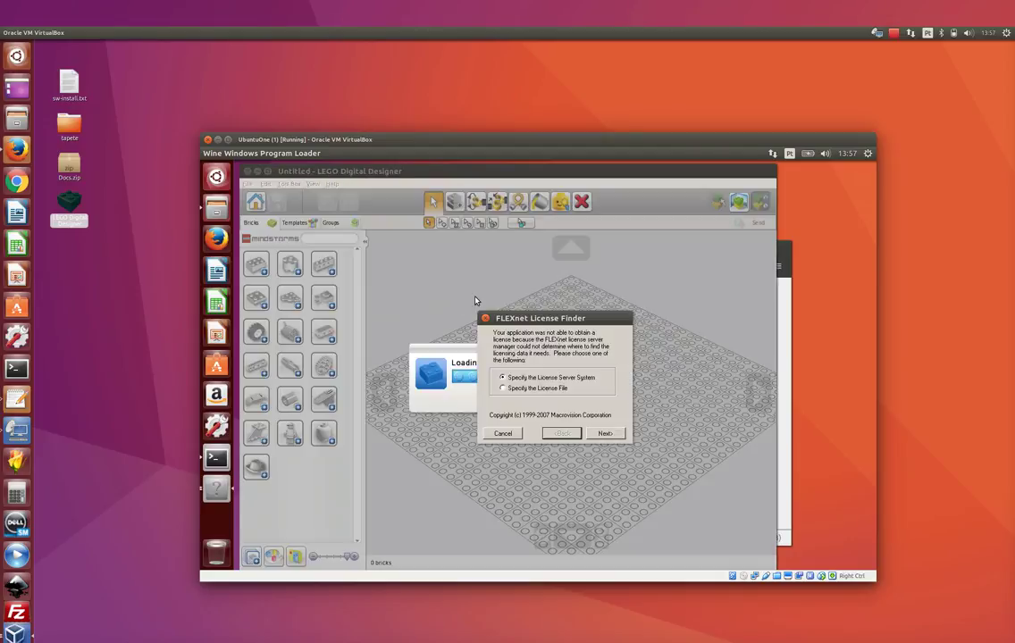
# - Choose to specify a license file in the FLEXnet License Finder and browse for it
pyautogui.click(503, 388)
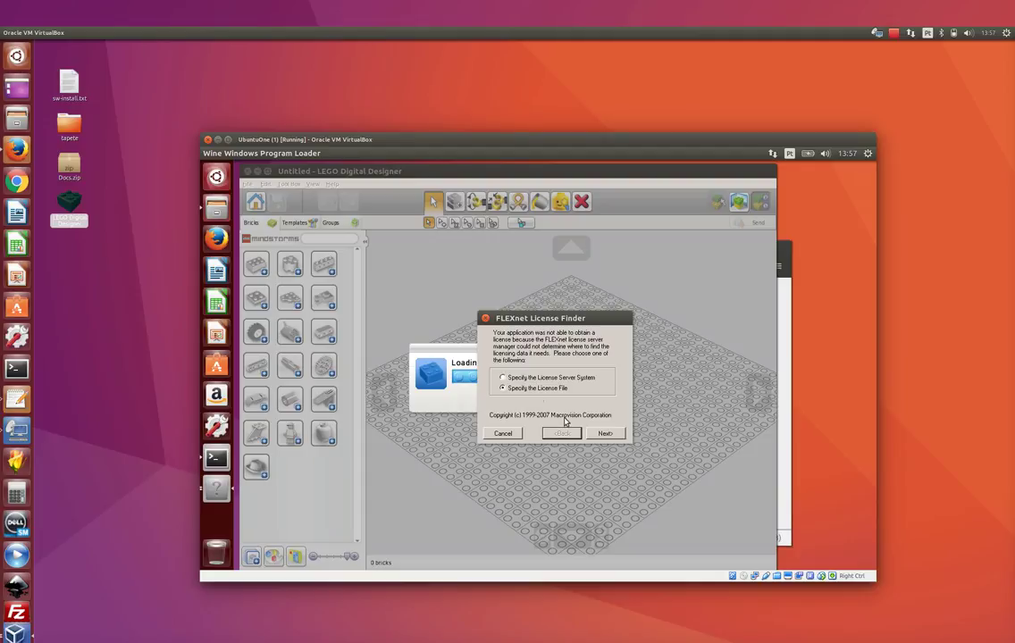
pyautogui.click(605, 433)
pyautogui.click(594, 401)
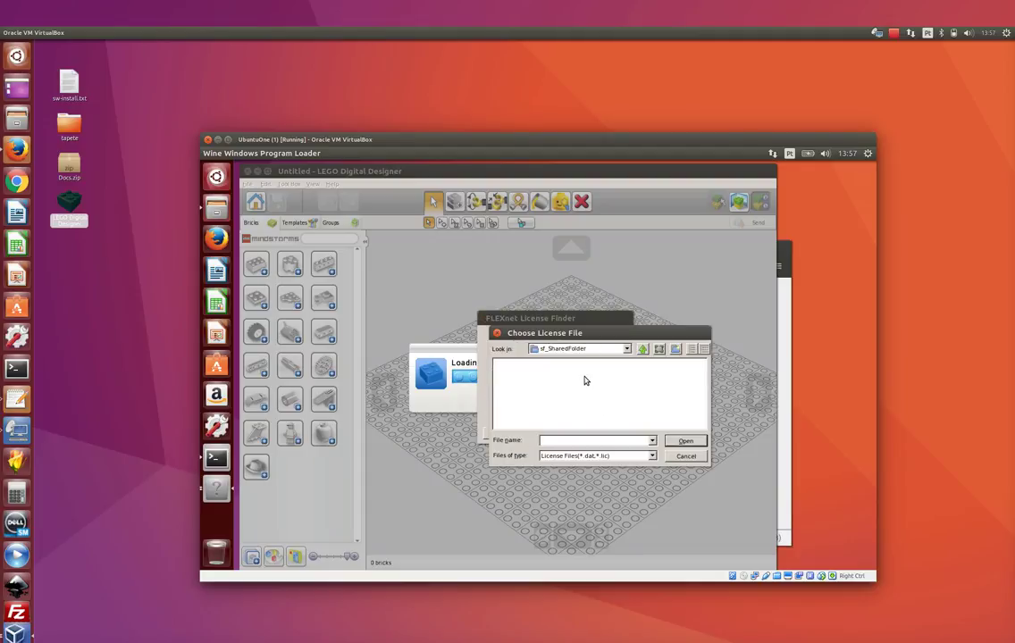
# - Select RL278-1000.lic from C:\Program Files (x86)\LEGO Company\LEGO Digital Designer as the license file and finish the FLEXnet License Finder
pyautogui.click(643, 350)
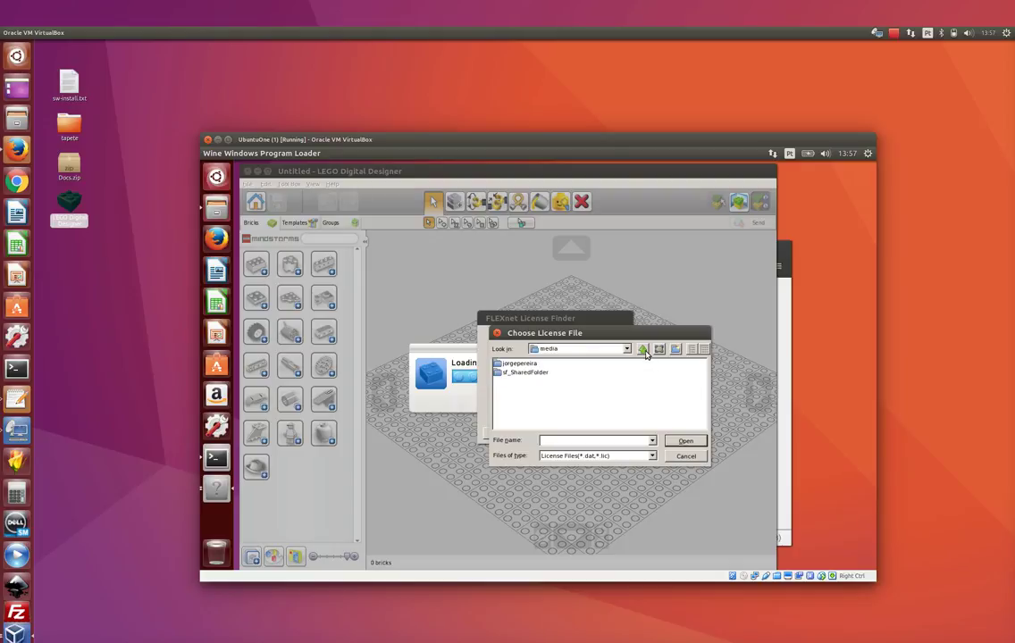
pyautogui.click(643, 349)
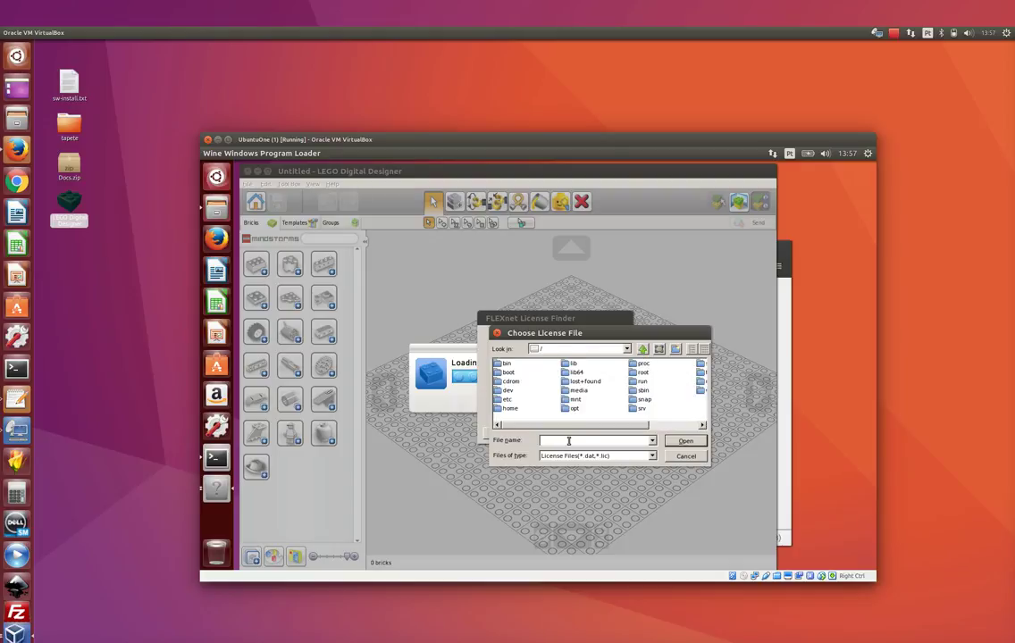
pyautogui.click(644, 350)
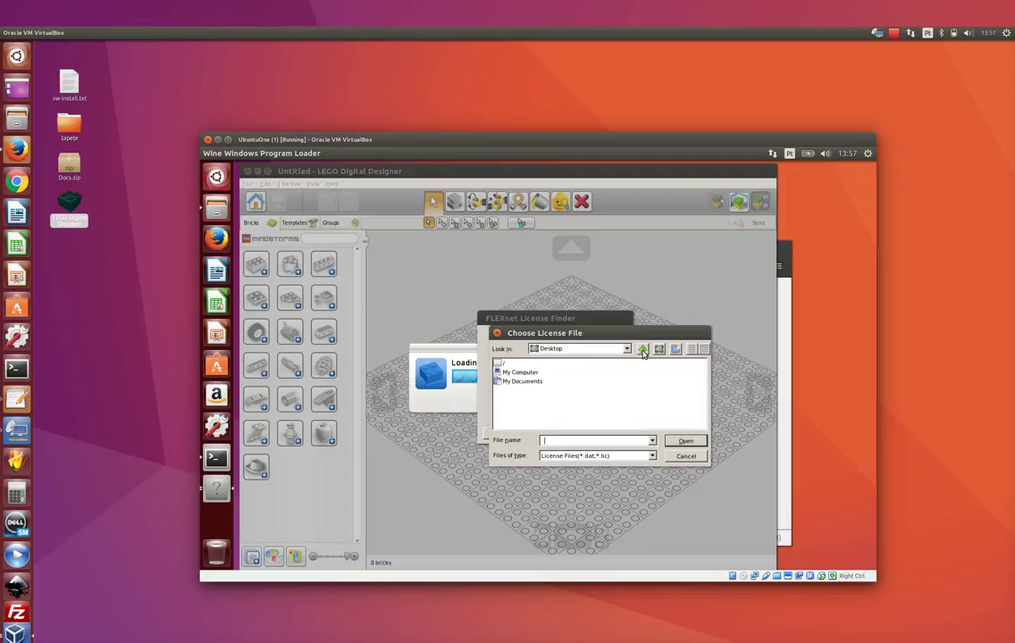
pyautogui.doubleClick(517, 374)
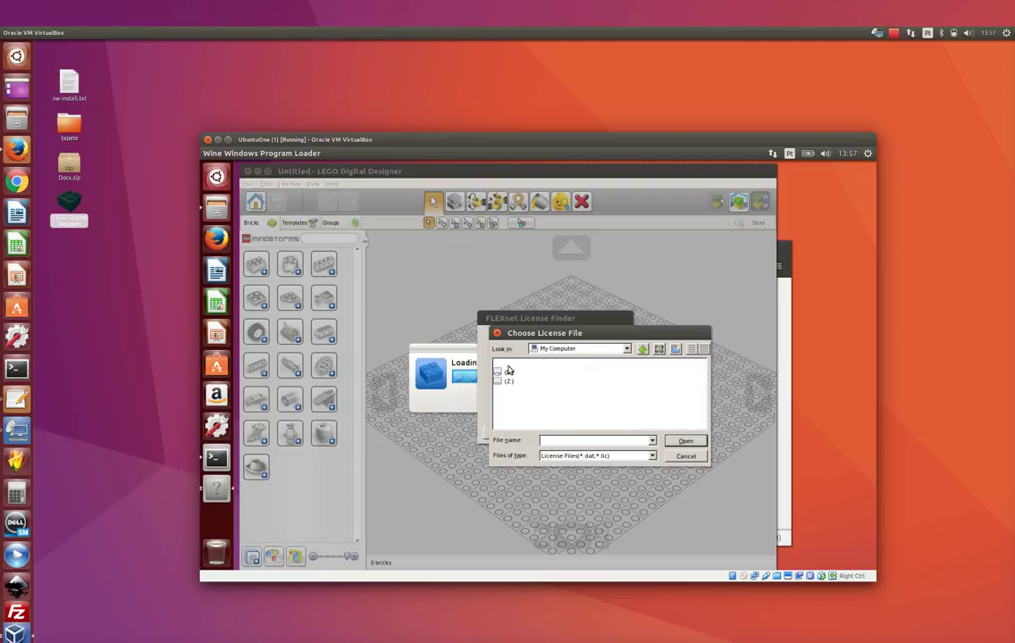
pyautogui.doubleClick(509, 369)
pyautogui.doubleClick(509, 372)
pyautogui.doubleClick(511, 383)
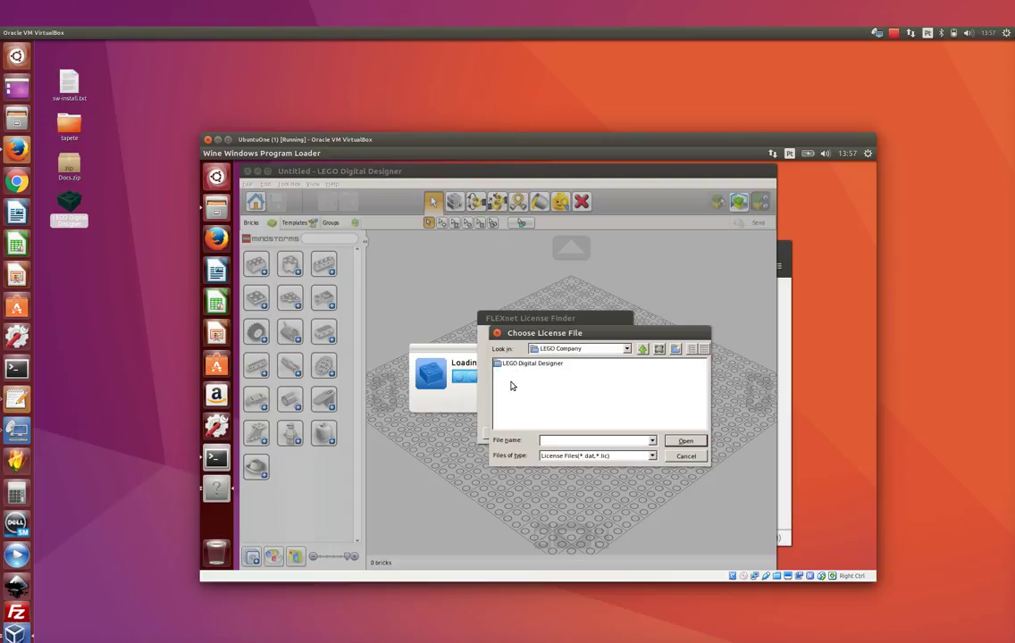
pyautogui.doubleClick(511, 364)
pyautogui.click(514, 382)
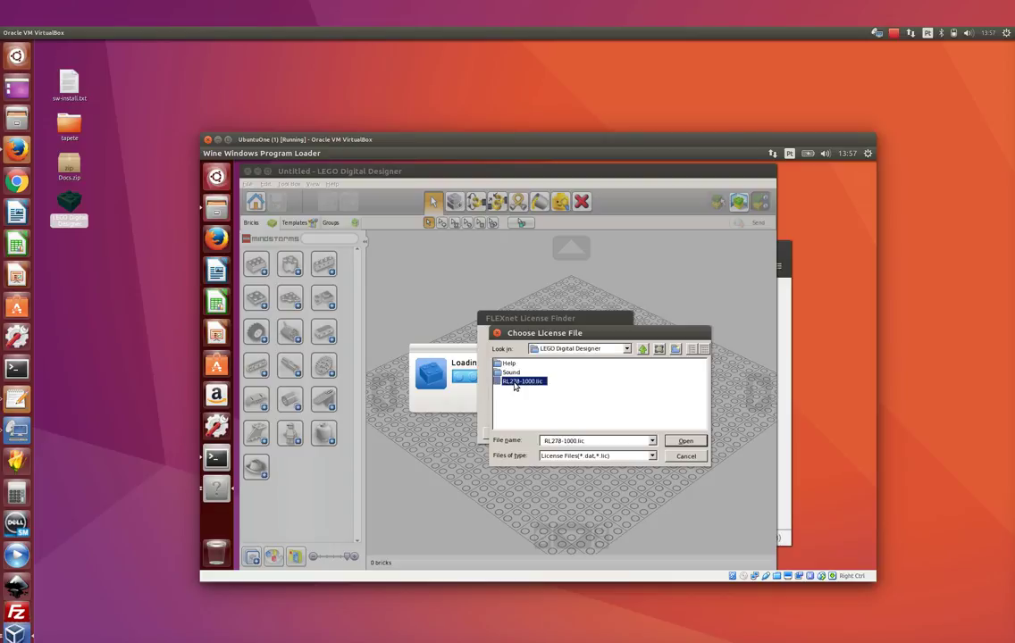
pyautogui.click(680, 443)
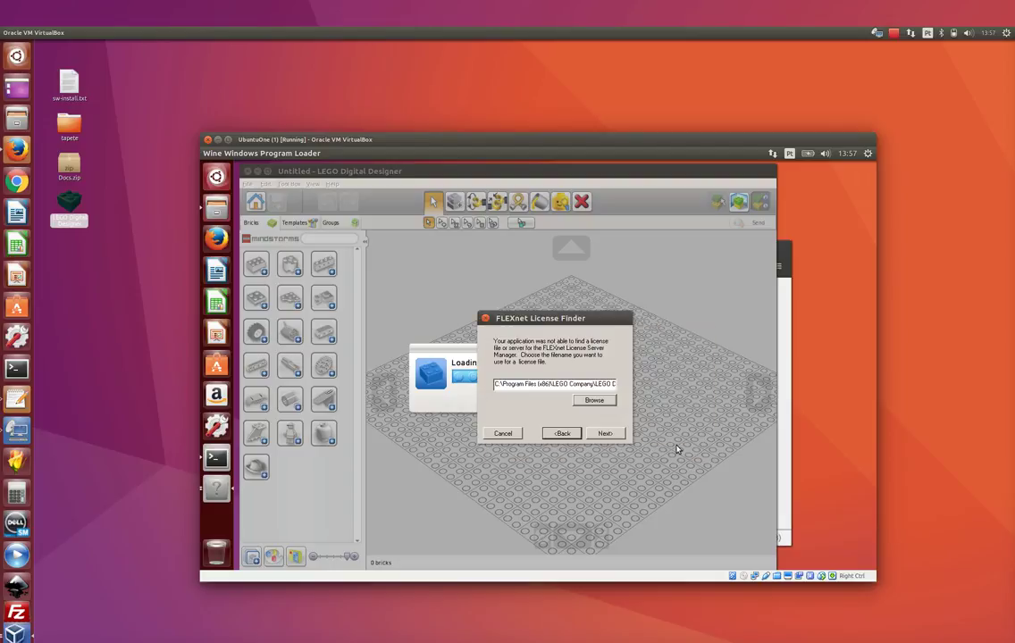
pyautogui.click(605, 433)
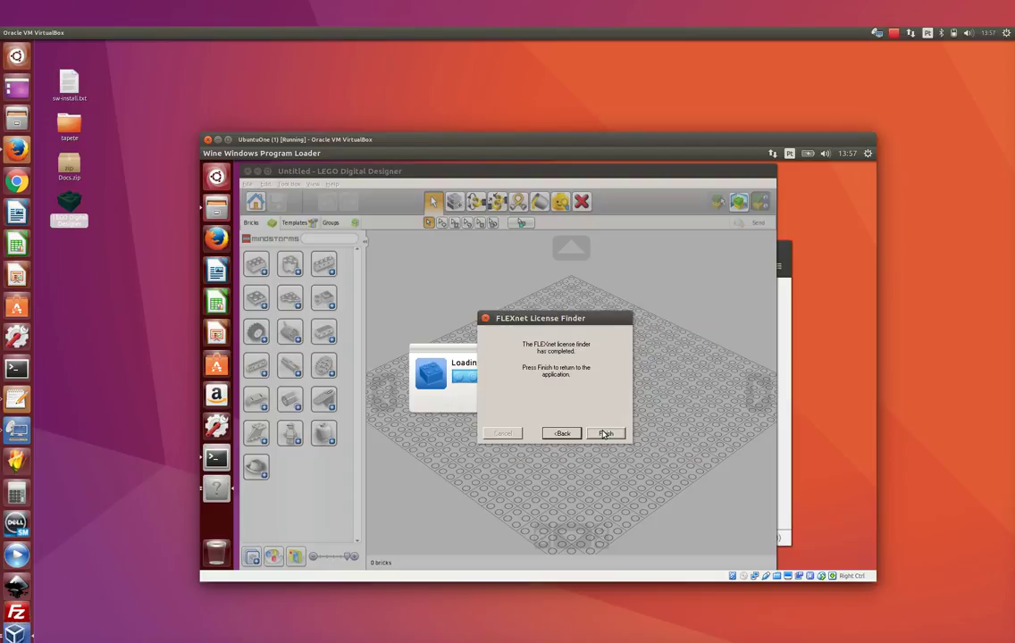
pyautogui.click(605, 433)
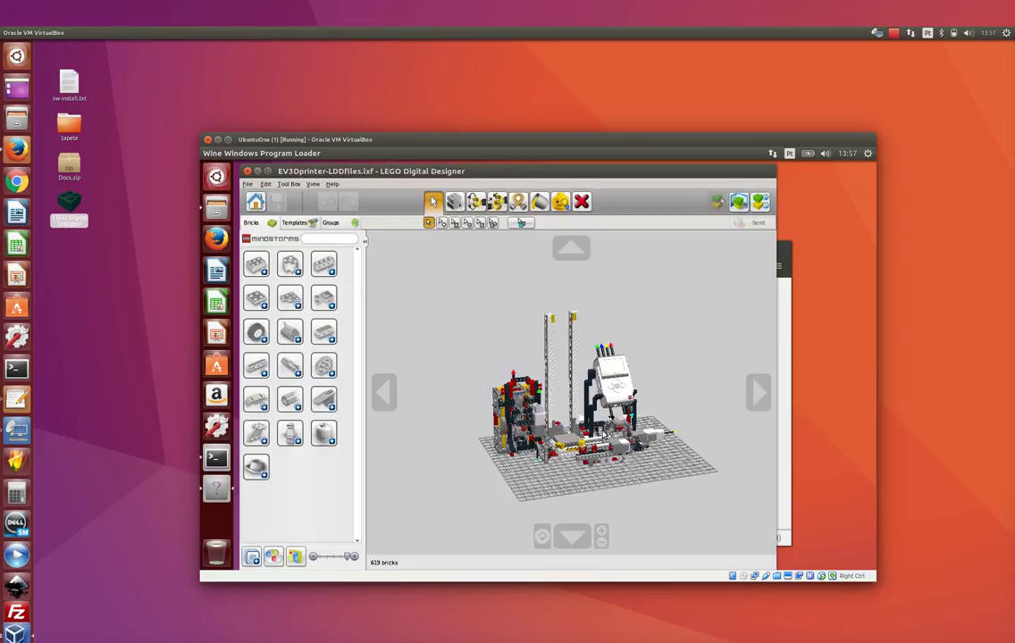
# - Generate a building guide for the EV3Dprinter model
pyautogui.scroll(2, 539, 384)
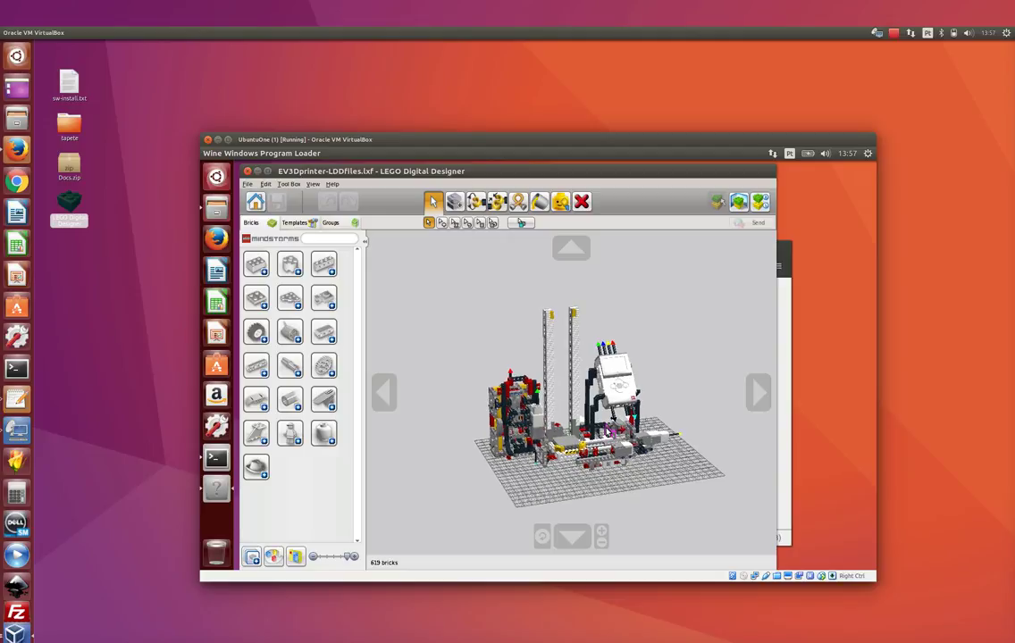
pyautogui.scroll(1, 608, 432)
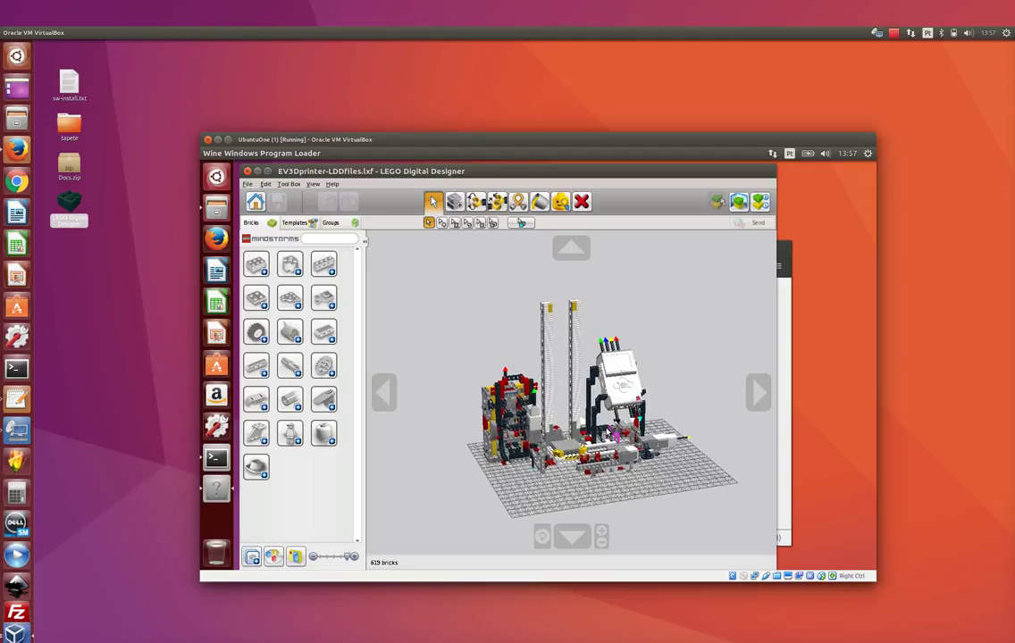
pyautogui.scroll(1, 608, 432)
pyautogui.scroll(2, 607, 432)
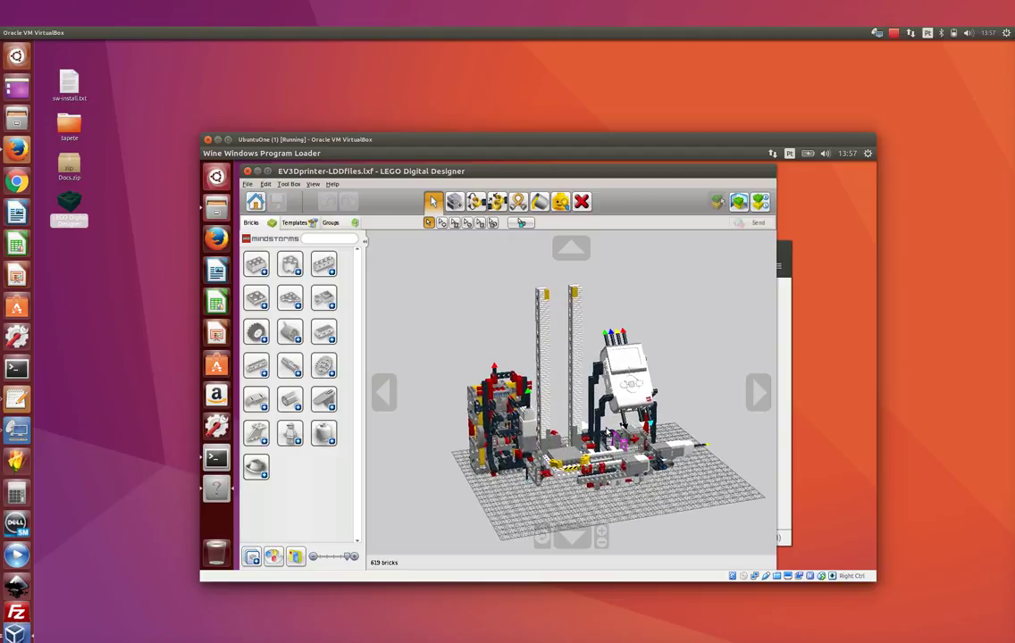
pyautogui.scroll(1, 608, 433)
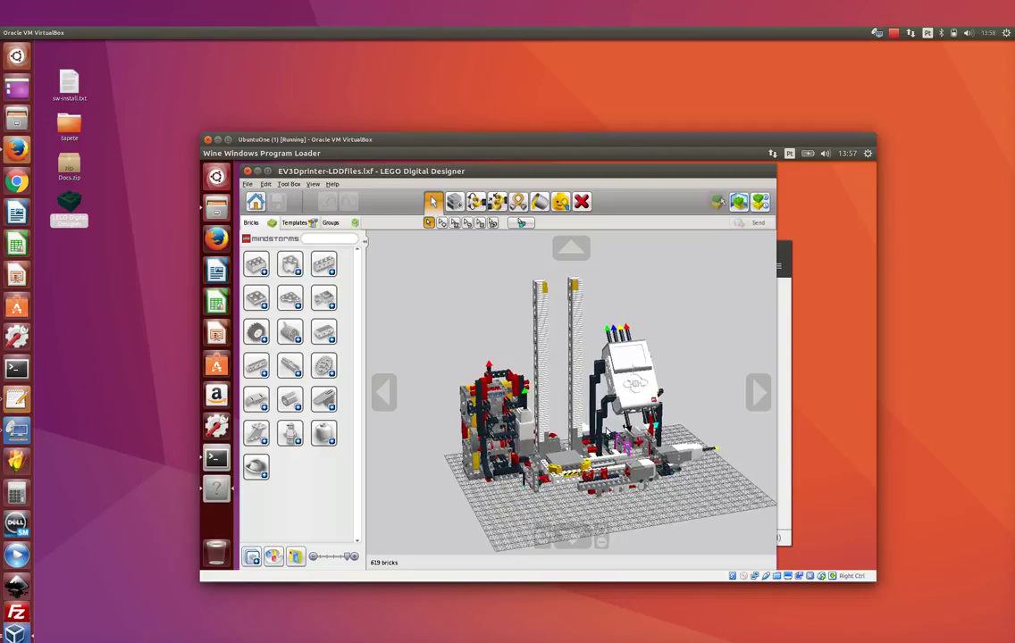
pyautogui.click(313, 184)
pyautogui.moveTo(293, 187)
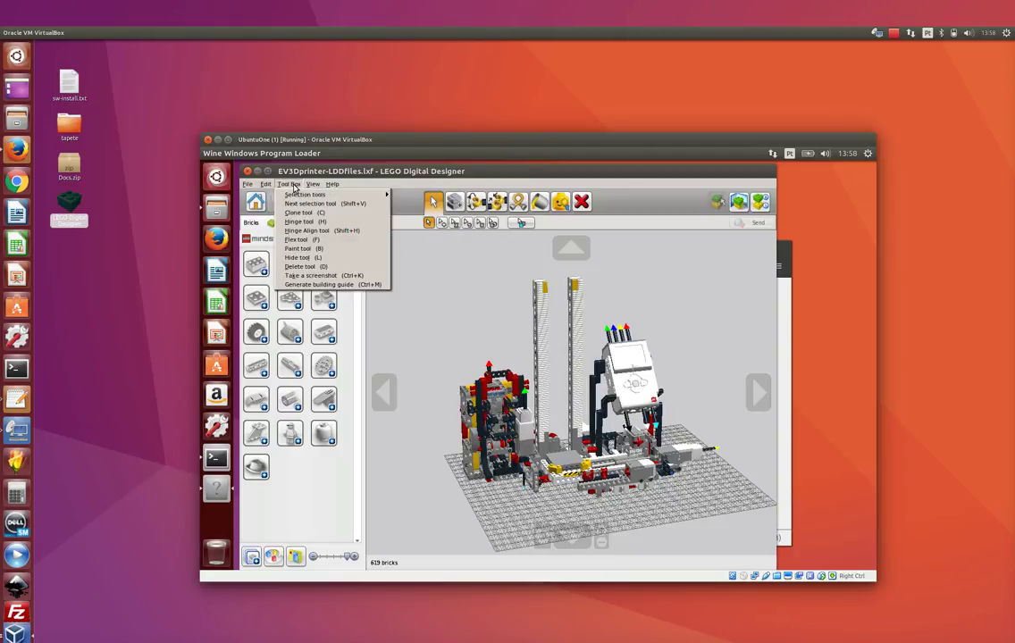
pyautogui.click(299, 285)
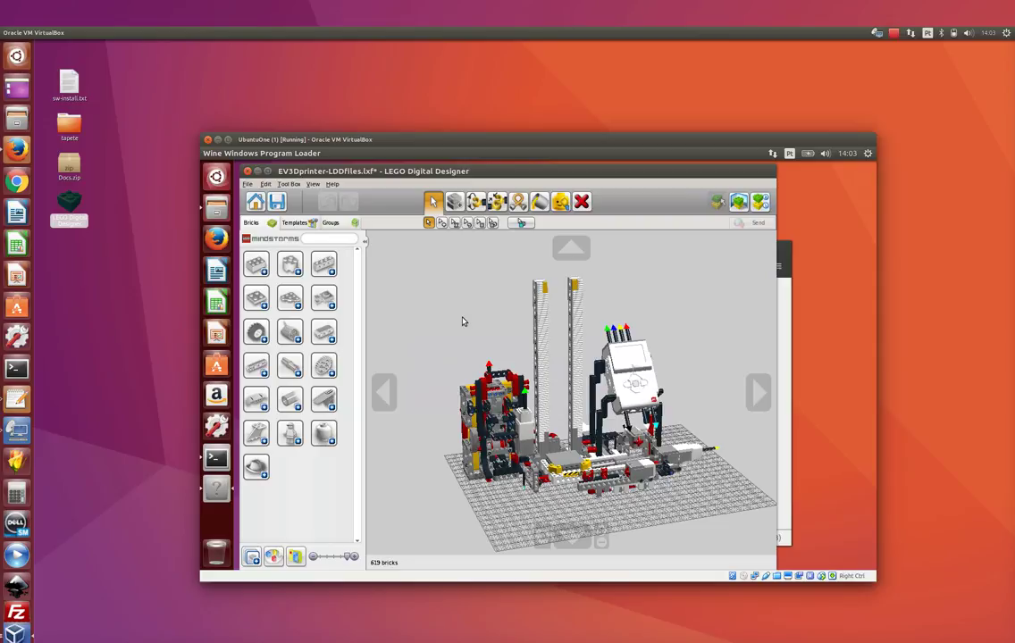
# - Switch to building guide mode and advance through the instructions to building step 3
pyautogui.click(312, 184)
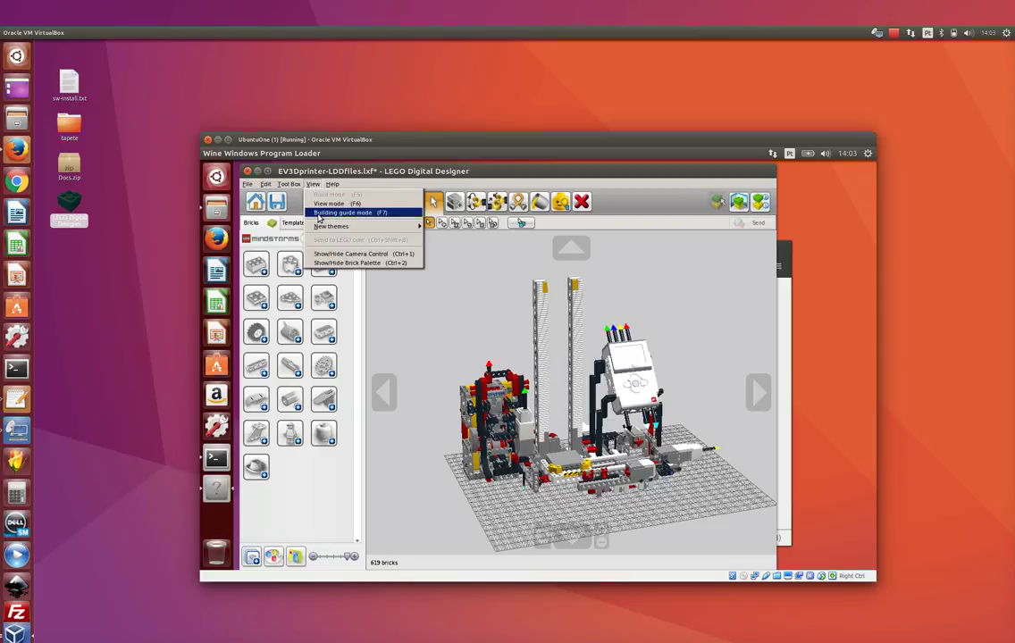
pyautogui.click(344, 213)
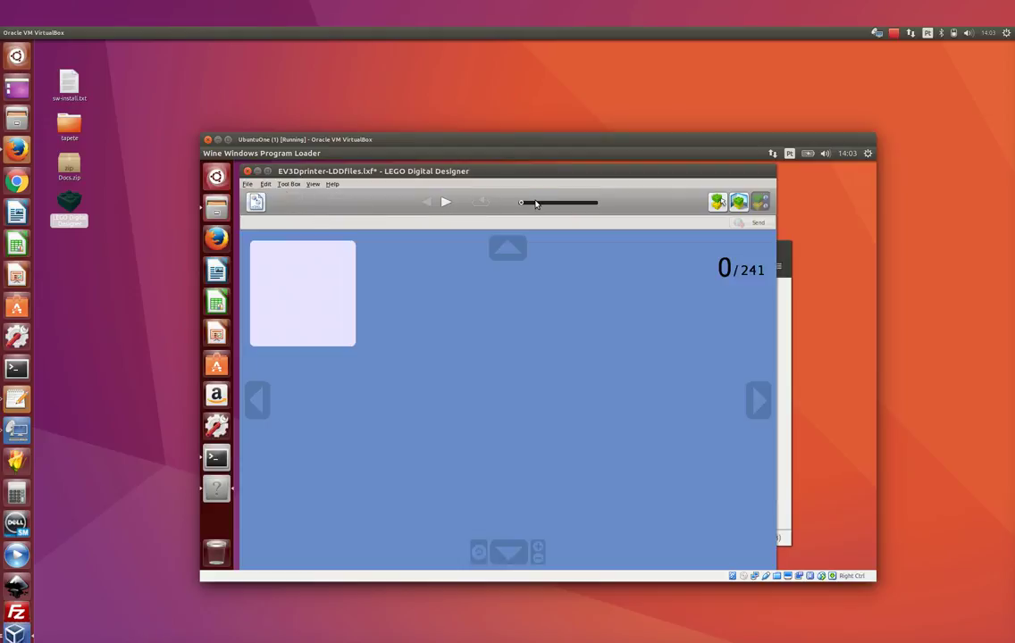
pyautogui.click(444, 204)
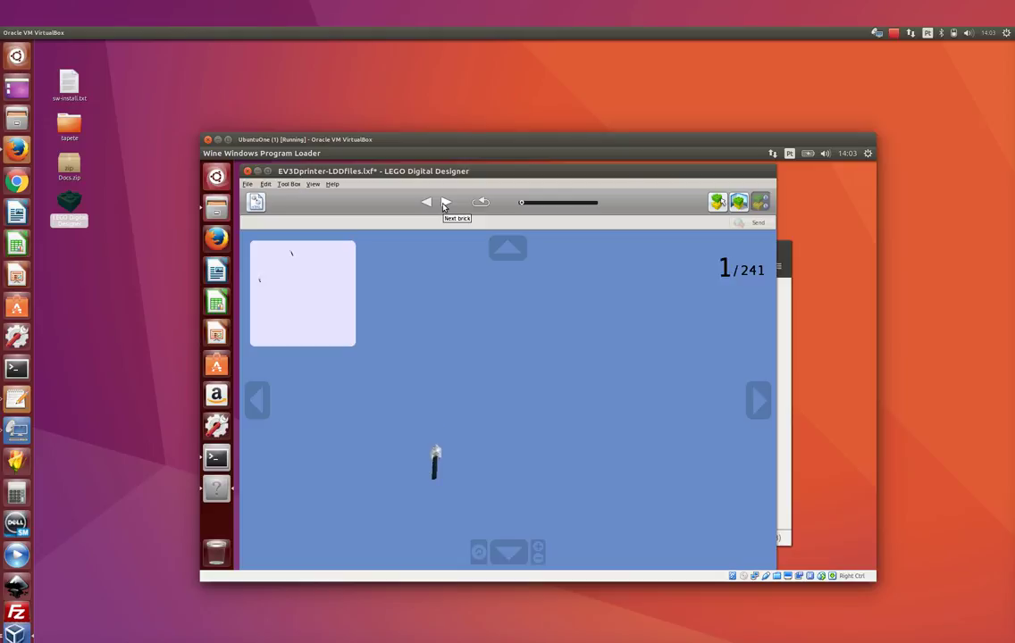
pyautogui.click(444, 204)
pyautogui.click(444, 205)
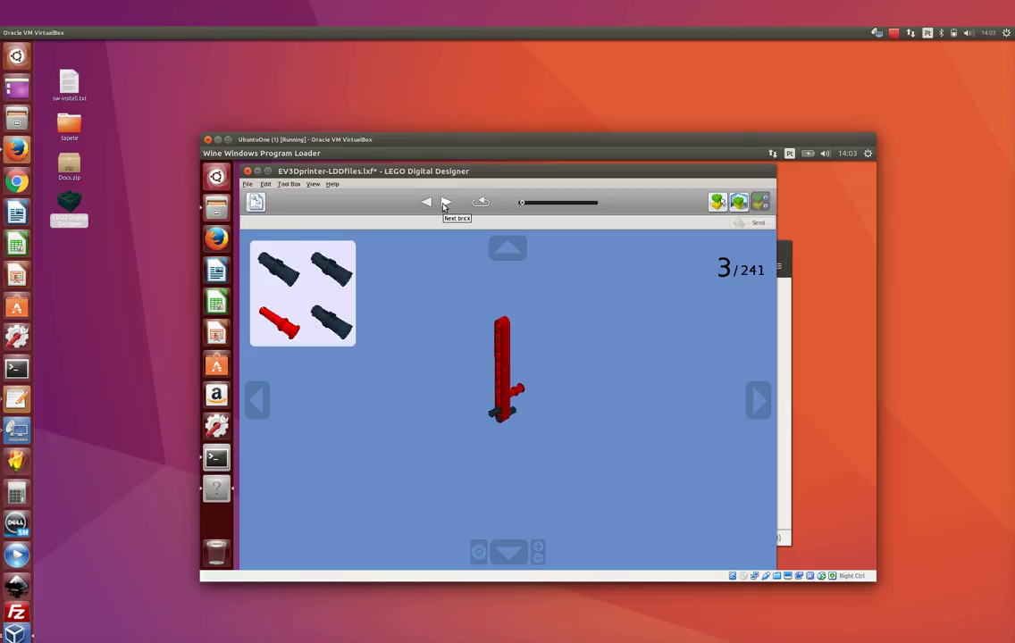
# - Skip ahead through the EV3Dprinter building guide to building step 228
pyautogui.click(532, 204)
pyautogui.moveTo(556, 204); pyautogui.dragTo(578, 205)
pyautogui.click(578, 205)
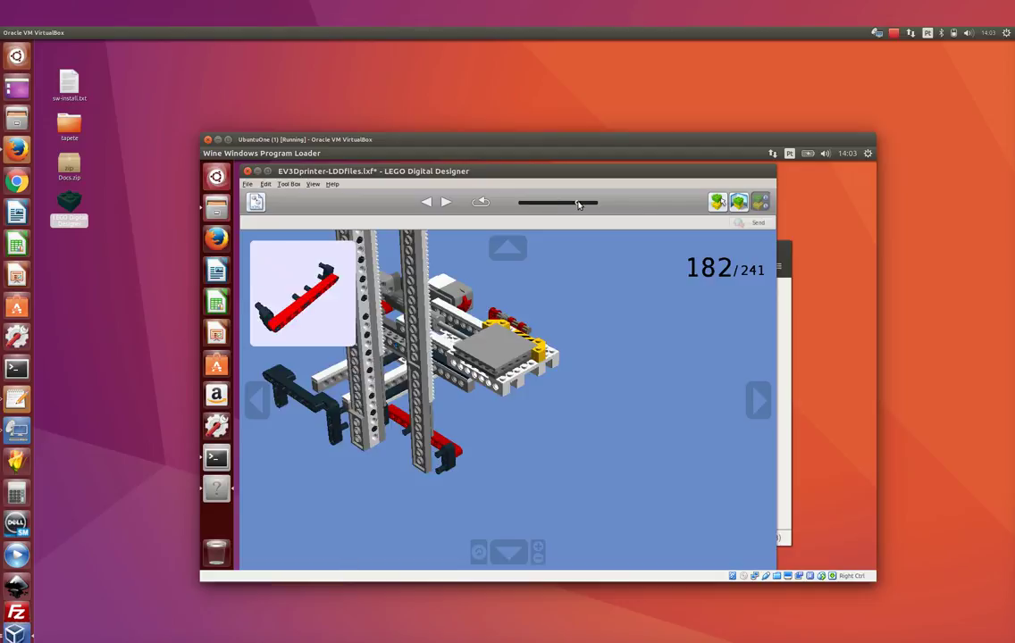
pyautogui.click(591, 204)
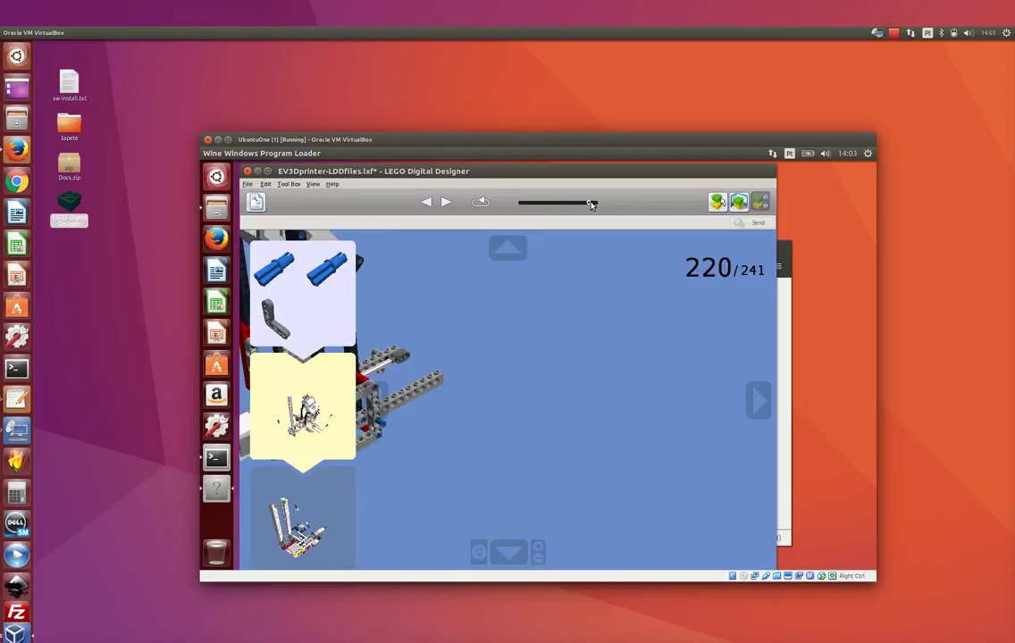
pyautogui.click(592, 205)
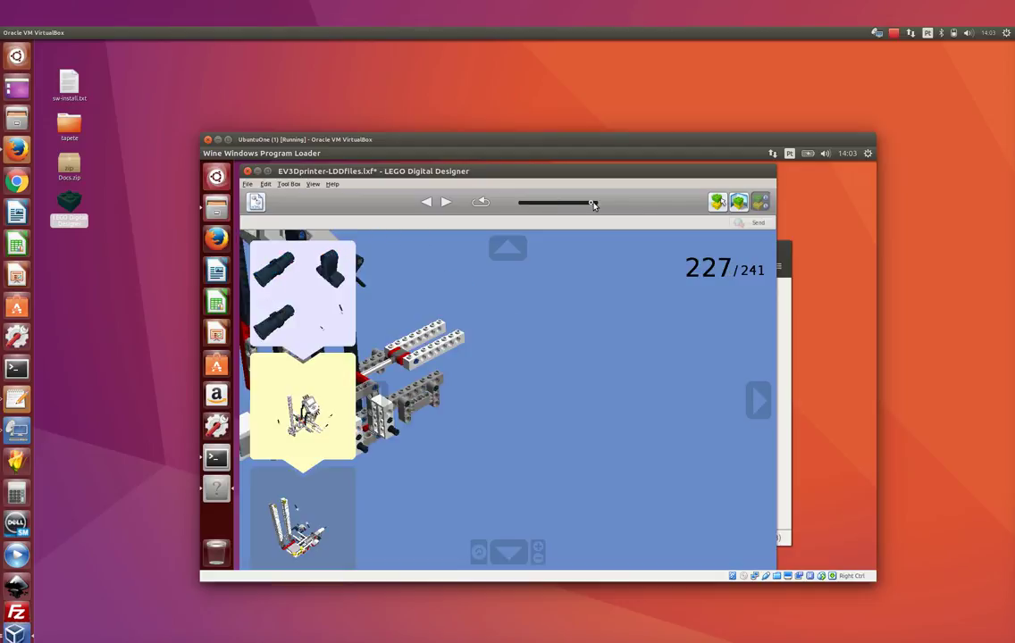
pyautogui.click(592, 205)
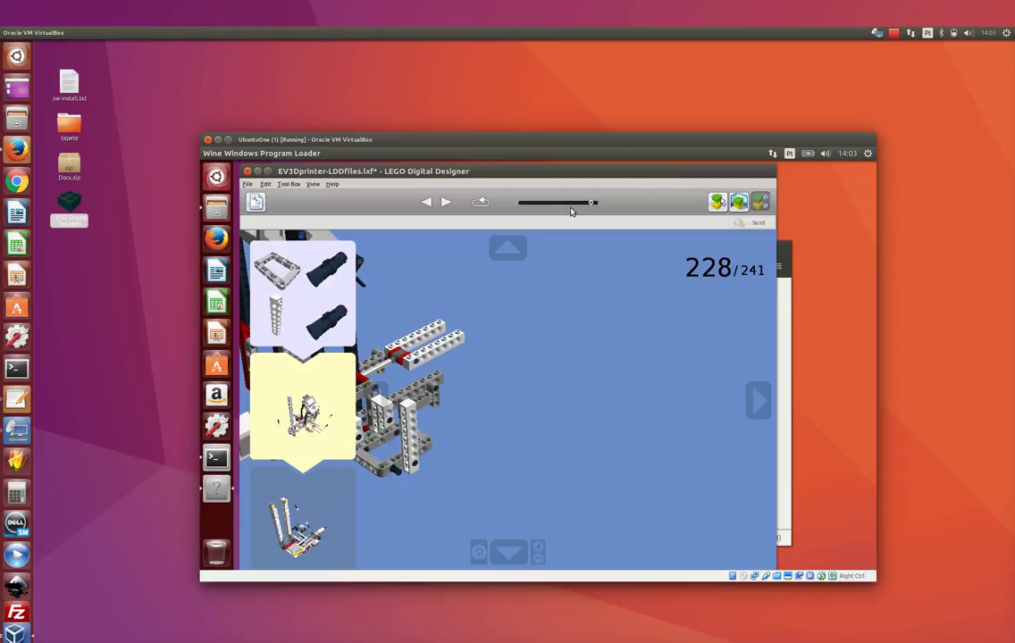
# - Advance through the building guide brick by brick from step 228 to the final step, 241
pyautogui.click(446, 205)
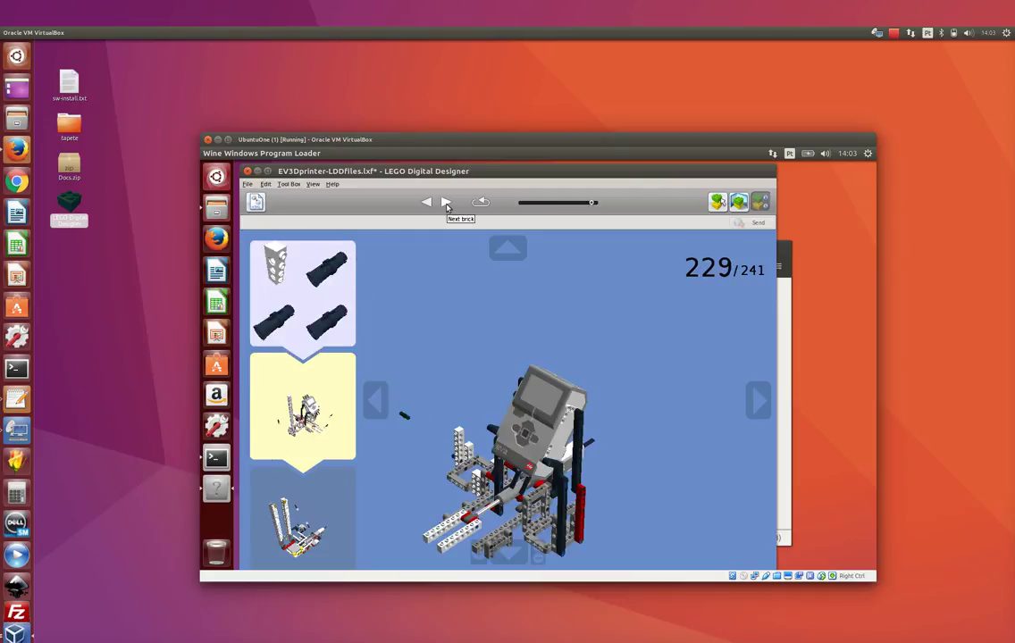
pyautogui.click(446, 205)
pyautogui.click(446, 206)
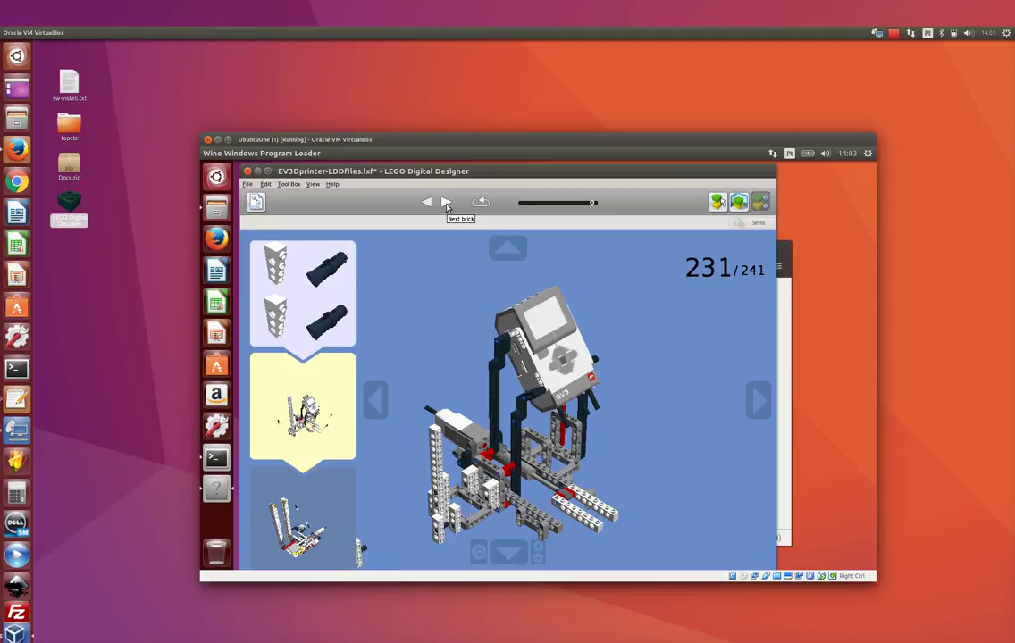
pyautogui.click(446, 206)
pyautogui.click(445, 206)
pyautogui.click(446, 205)
pyautogui.click(445, 205)
pyautogui.click(446, 205)
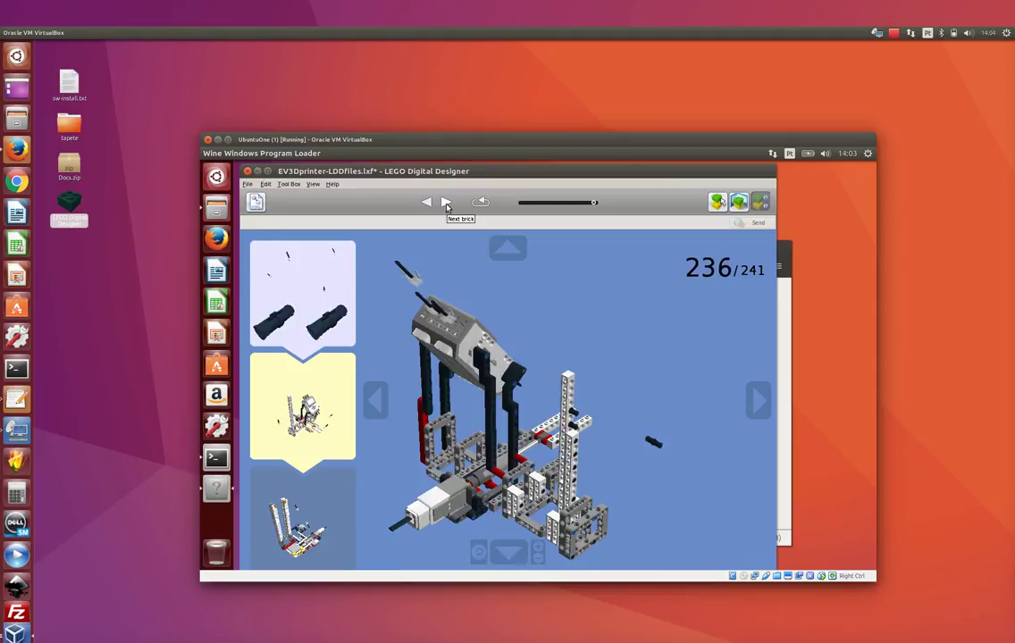
pyautogui.click(446, 205)
pyautogui.click(446, 205)
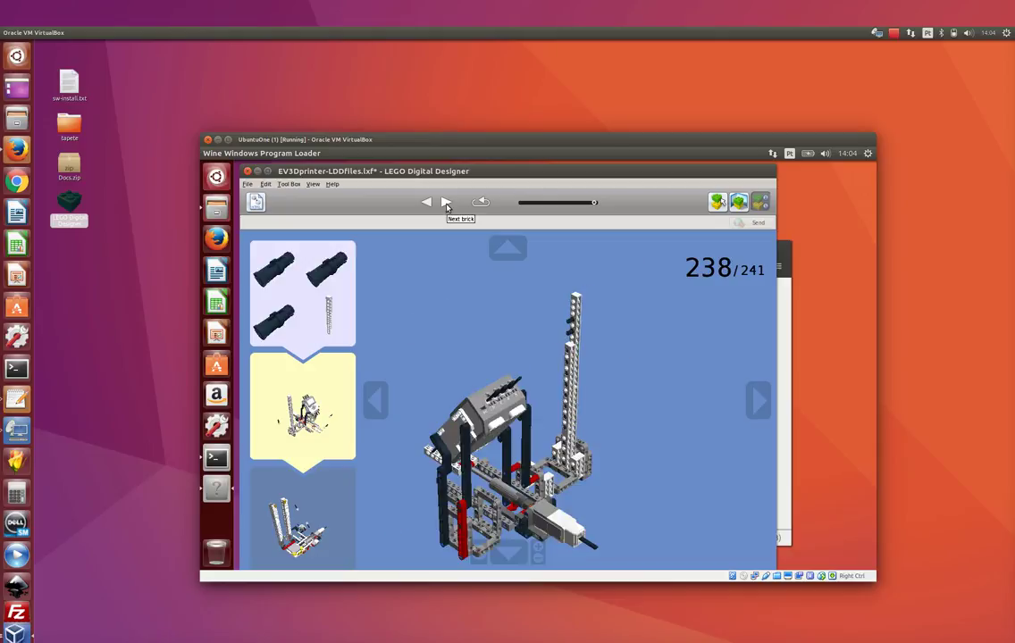
pyautogui.click(446, 205)
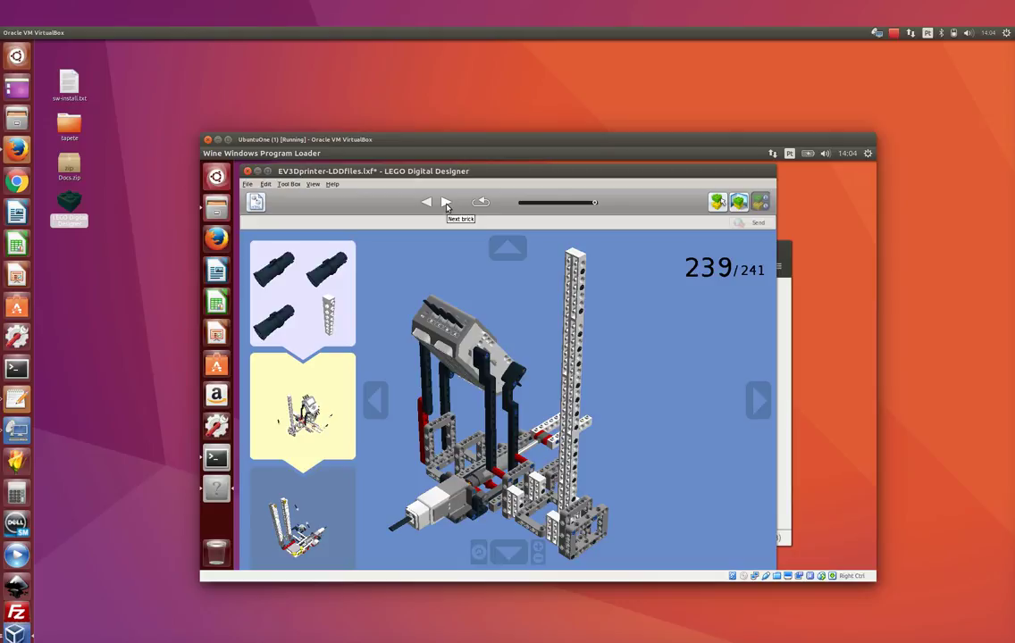
pyautogui.click(446, 205)
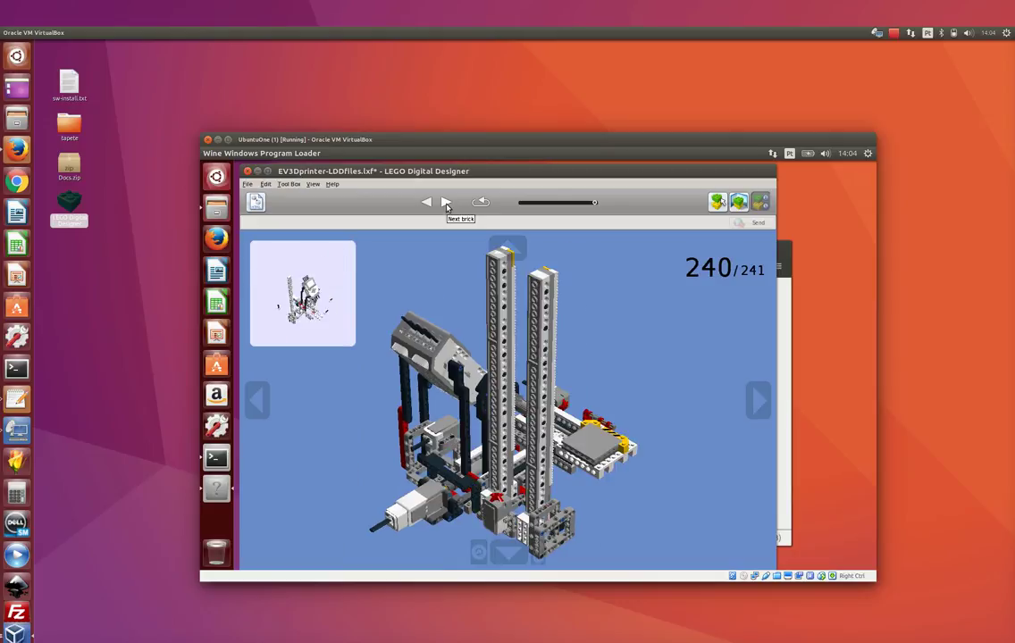
pyautogui.click(447, 205)
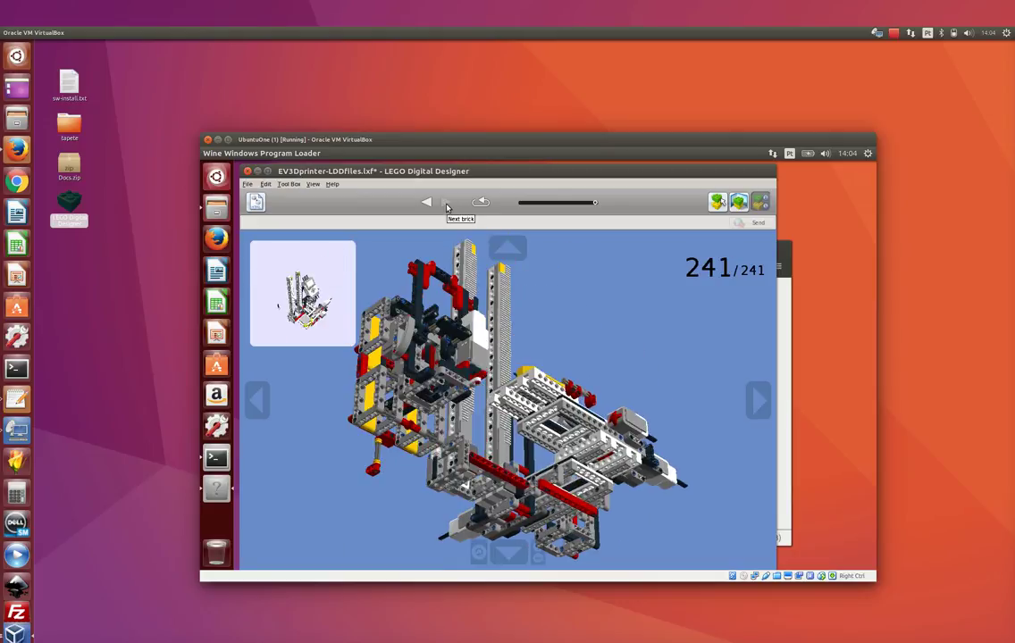
# - Switch the EV3Dprinter model to build mode and return it to building guide mode
pyautogui.click(313, 185)
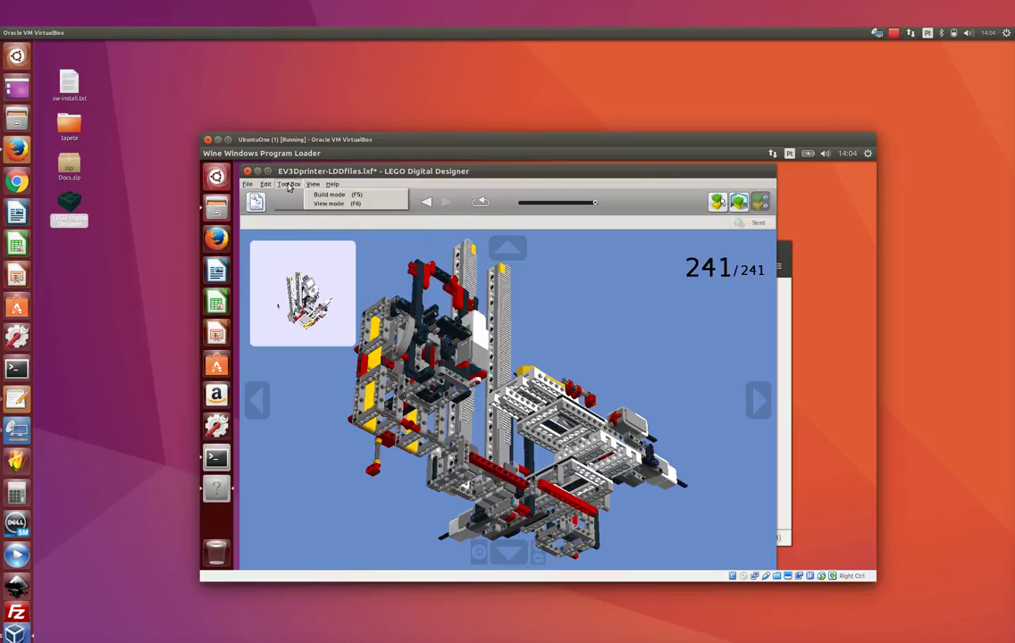
pyautogui.moveTo(266, 188)
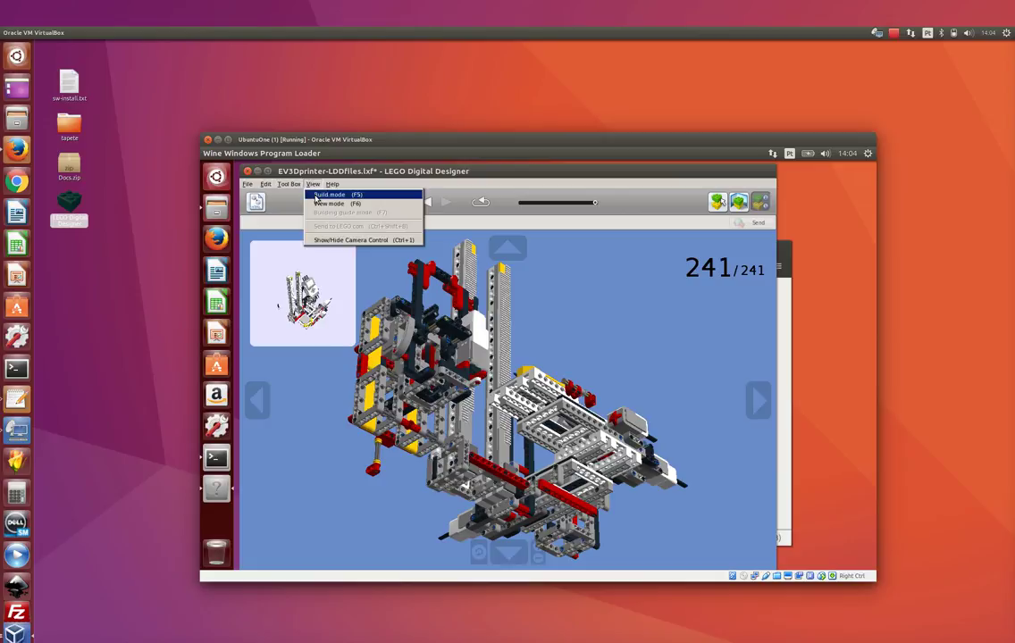
pyautogui.click(315, 195)
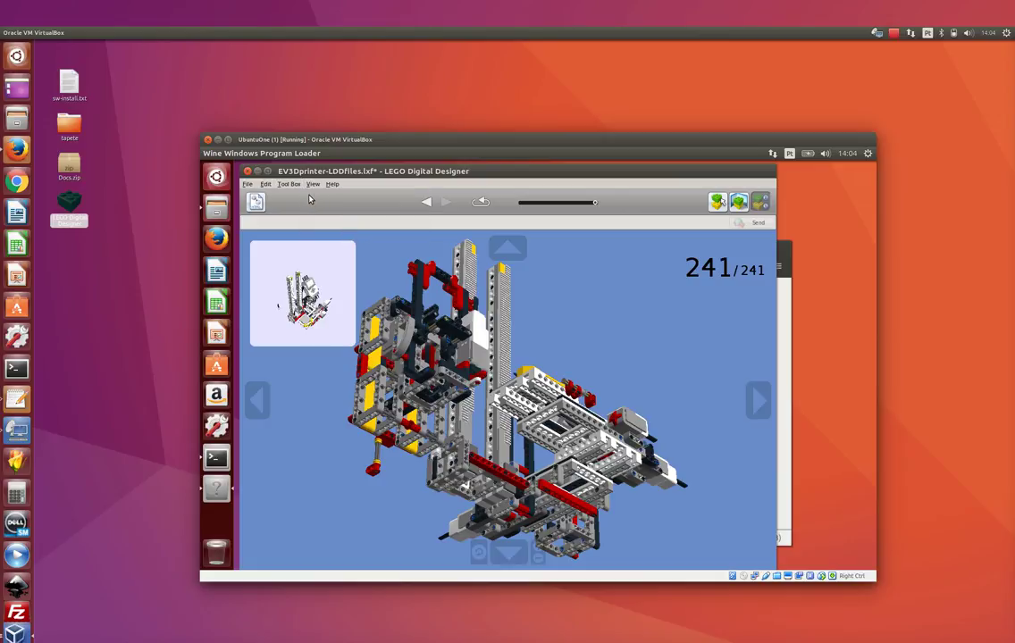
pyautogui.click(290, 184)
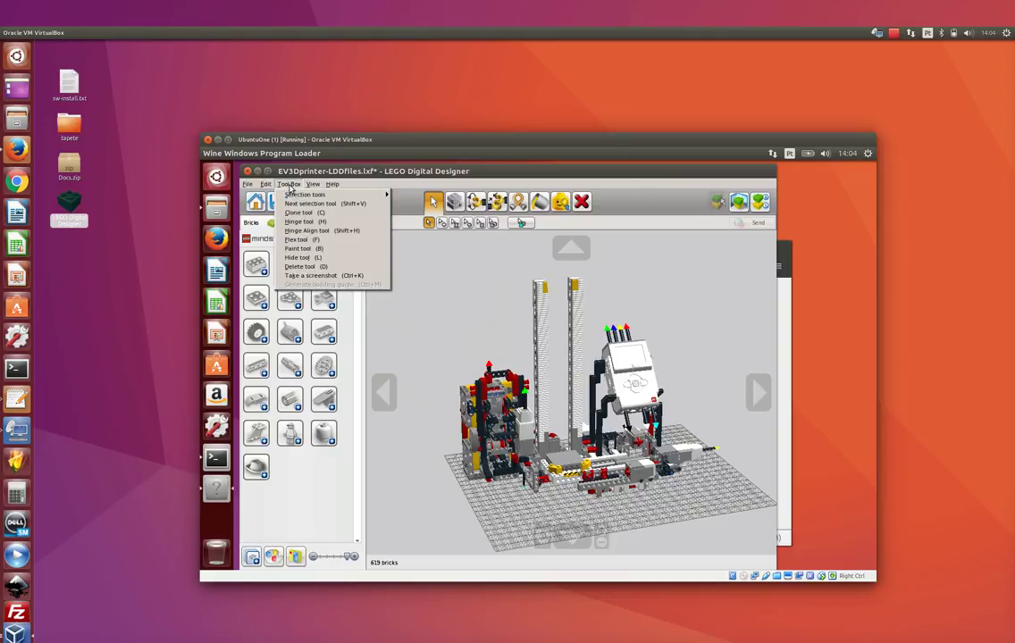
pyautogui.moveTo(315, 189)
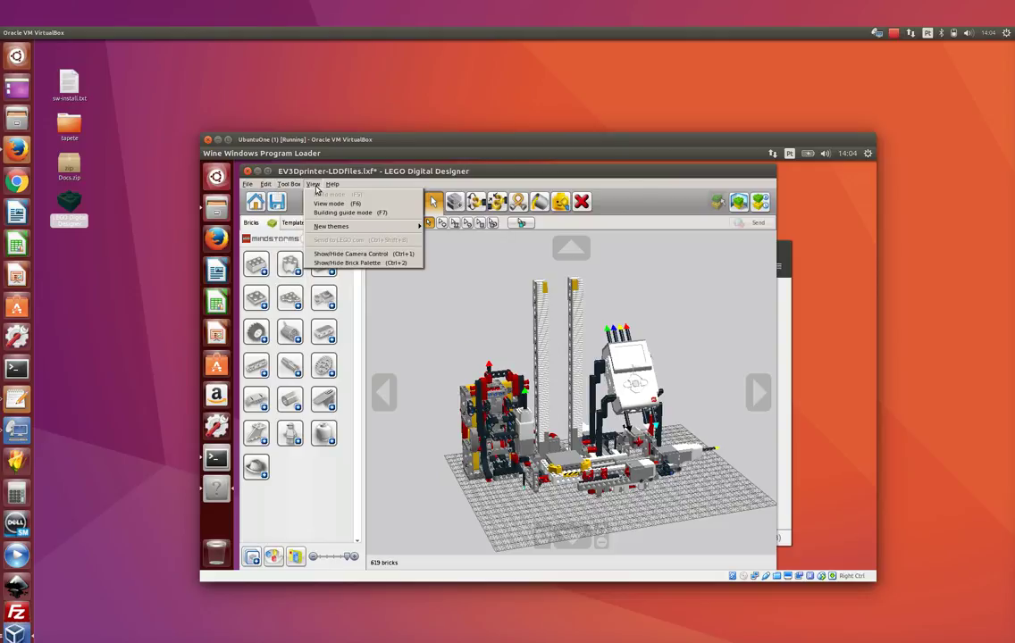
pyautogui.moveTo(273, 186)
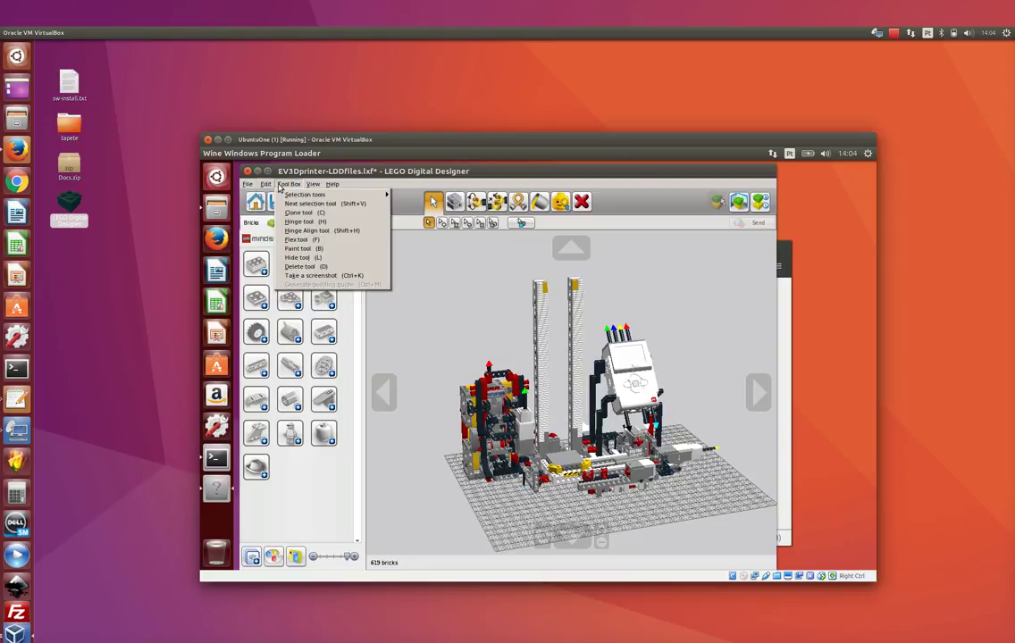
pyautogui.click(308, 185)
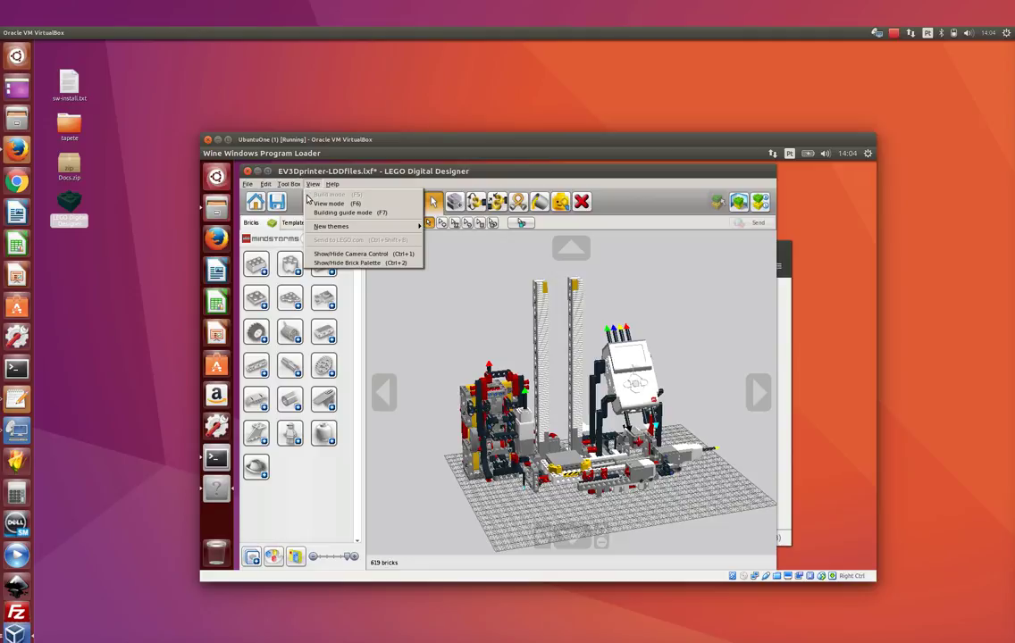
pyautogui.click(339, 212)
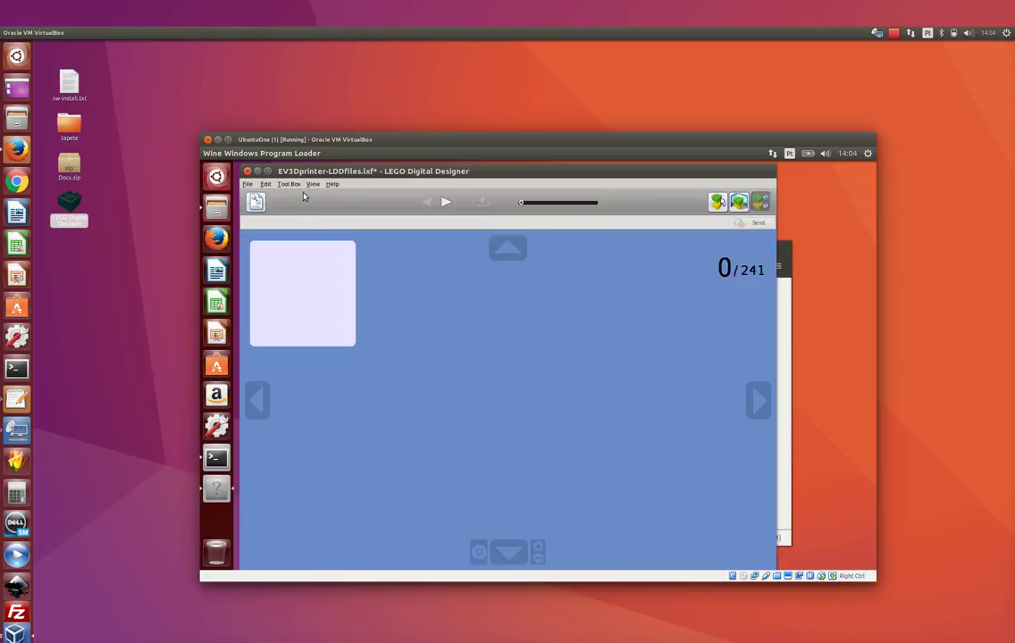
# - Generate an HTML building guide and save it in the sf_SharedFolder directory under media
pyautogui.click(291, 185)
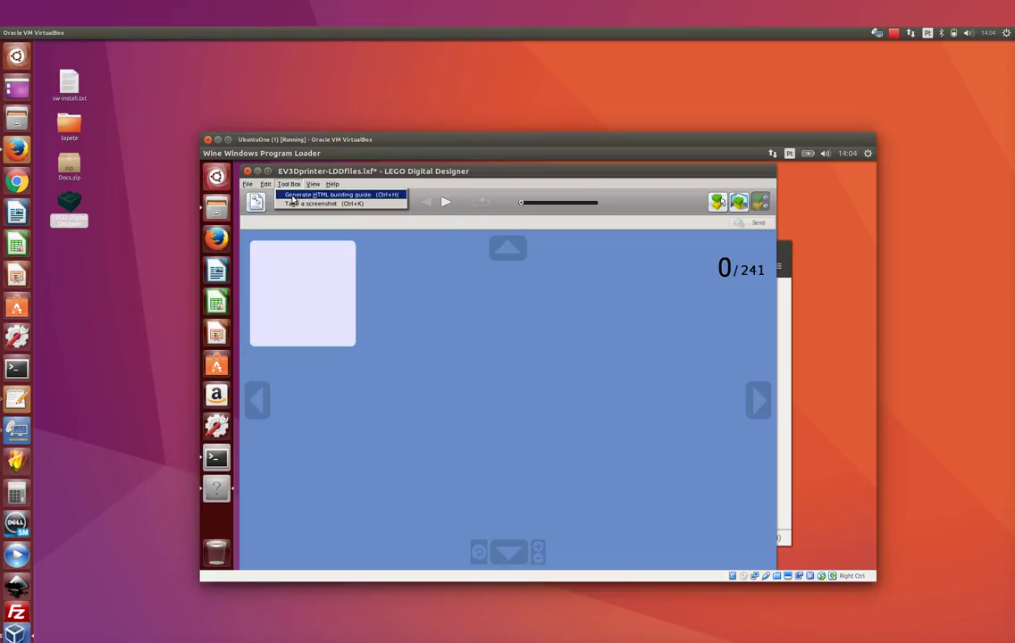
pyautogui.click(322, 195)
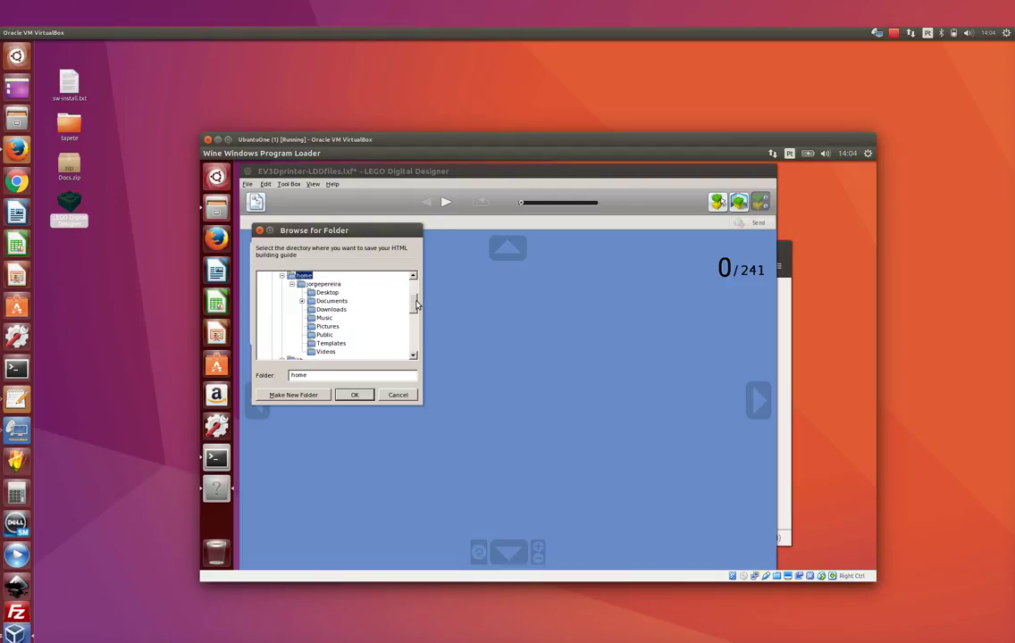
pyautogui.moveTo(415, 307)
pyautogui.mouseDown()
pyautogui.moveTo(415, 293)
pyautogui.moveTo(415, 317)
pyautogui.moveTo(414, 299)
pyautogui.mouseUp()
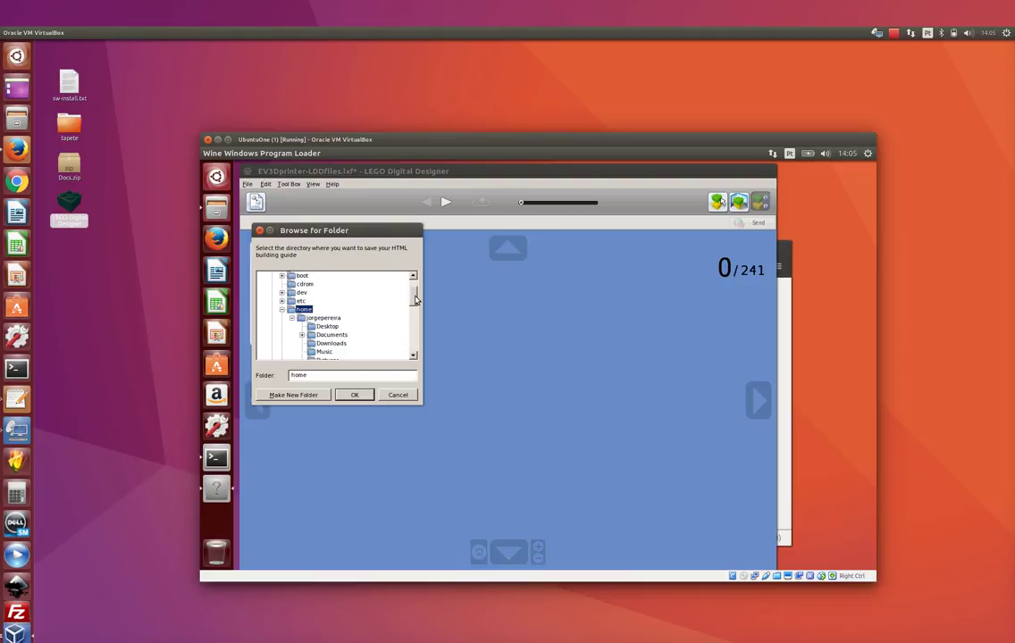
pyautogui.moveTo(414, 299); pyautogui.dragTo(415, 301)
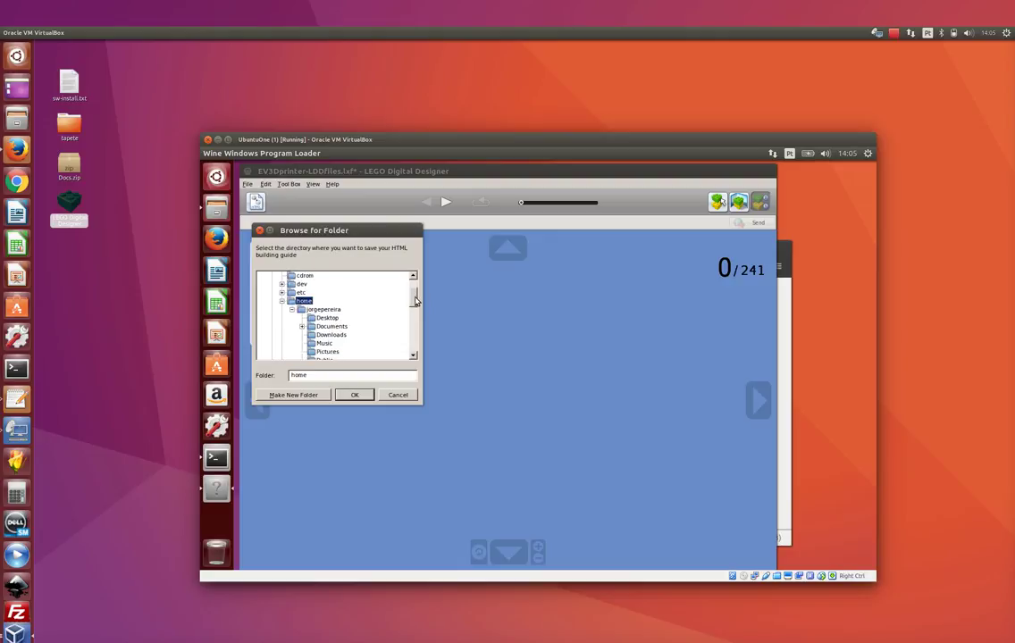
pyautogui.moveTo(414, 301); pyautogui.dragTo(415, 318)
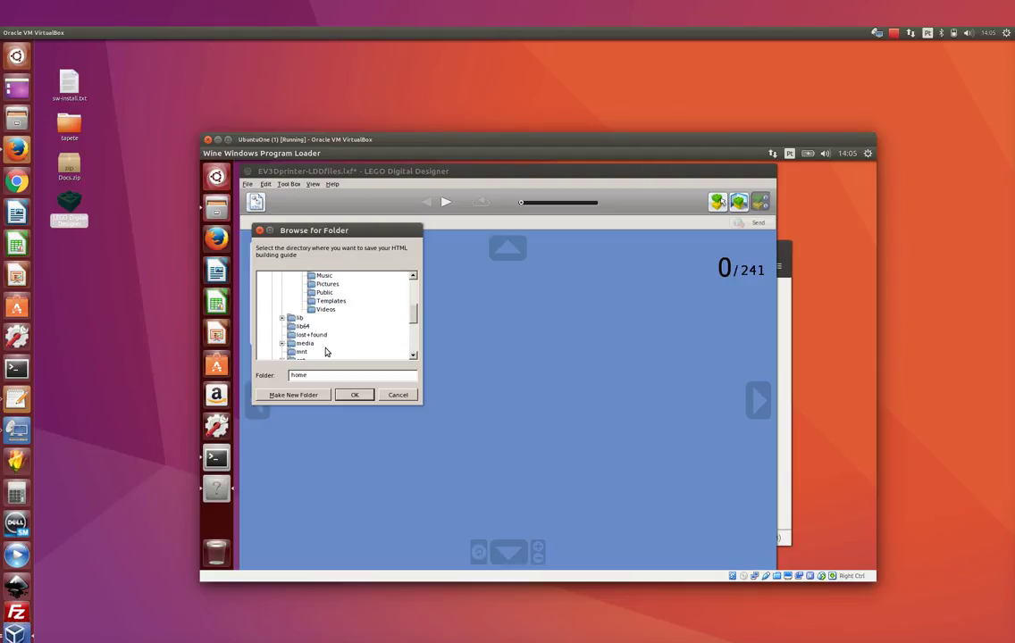
pyautogui.click(283, 345)
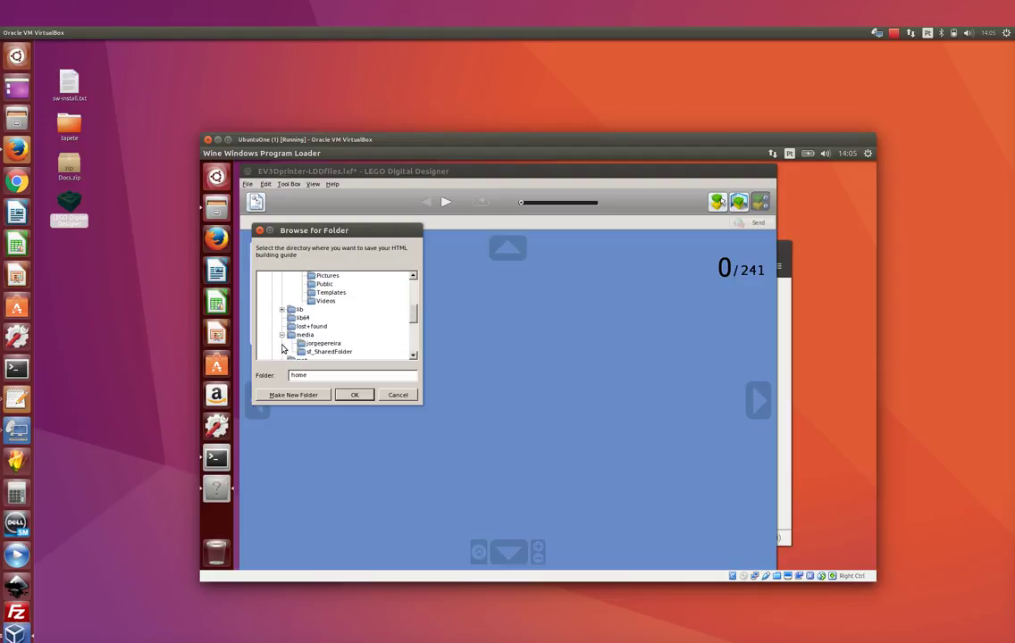
pyautogui.click(328, 351)
pyautogui.click(352, 395)
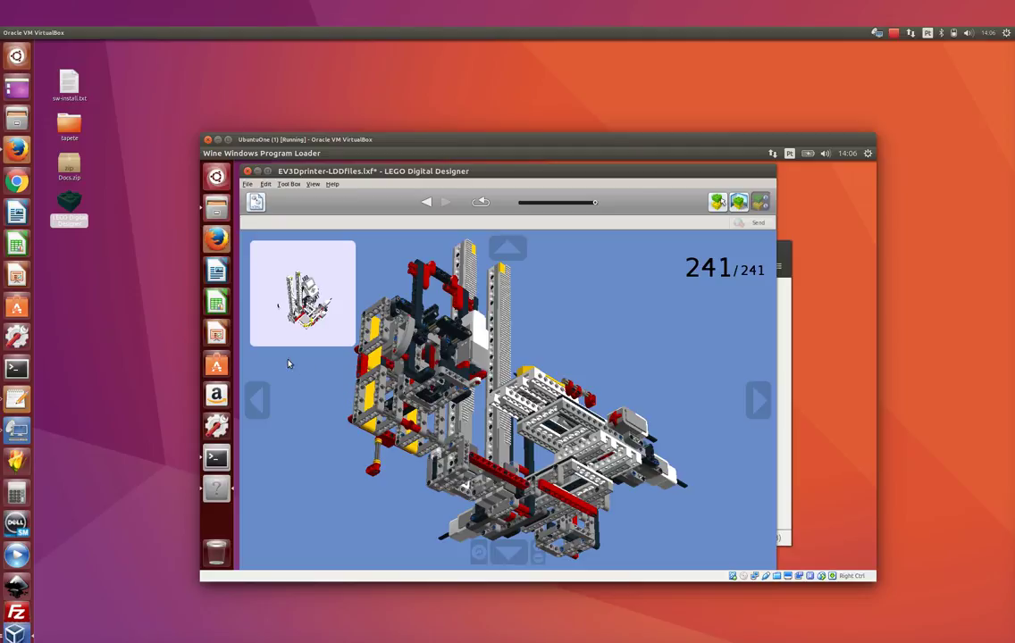
# - Open Building Instructions [EV3Dprinter-LDDfiles].html from sf_SharedFolder in Firefox and close the extra browser tab
pyautogui.click(258, 171)
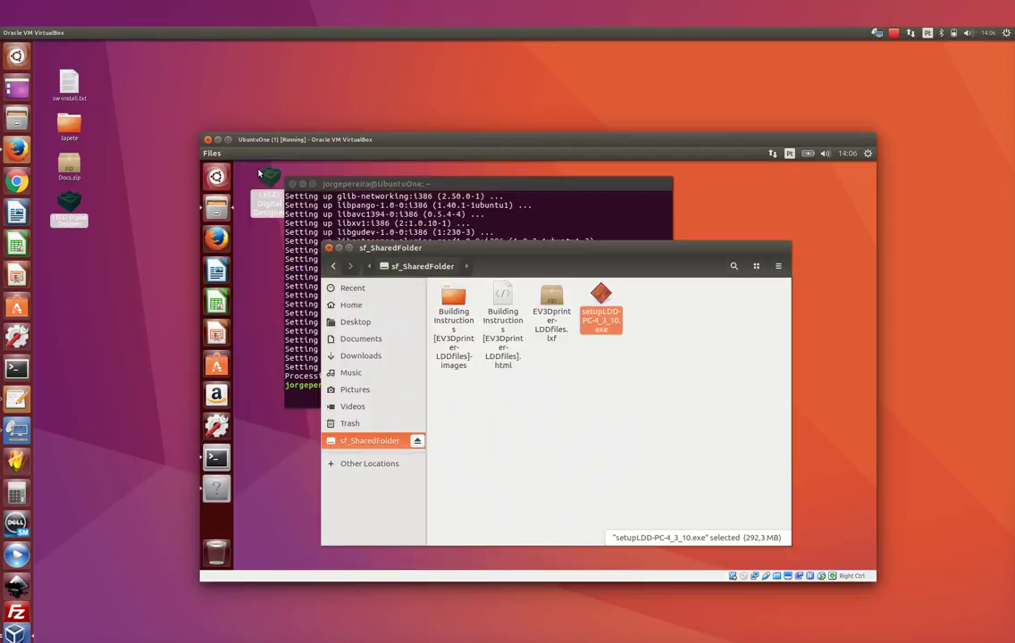
pyautogui.click(589, 419)
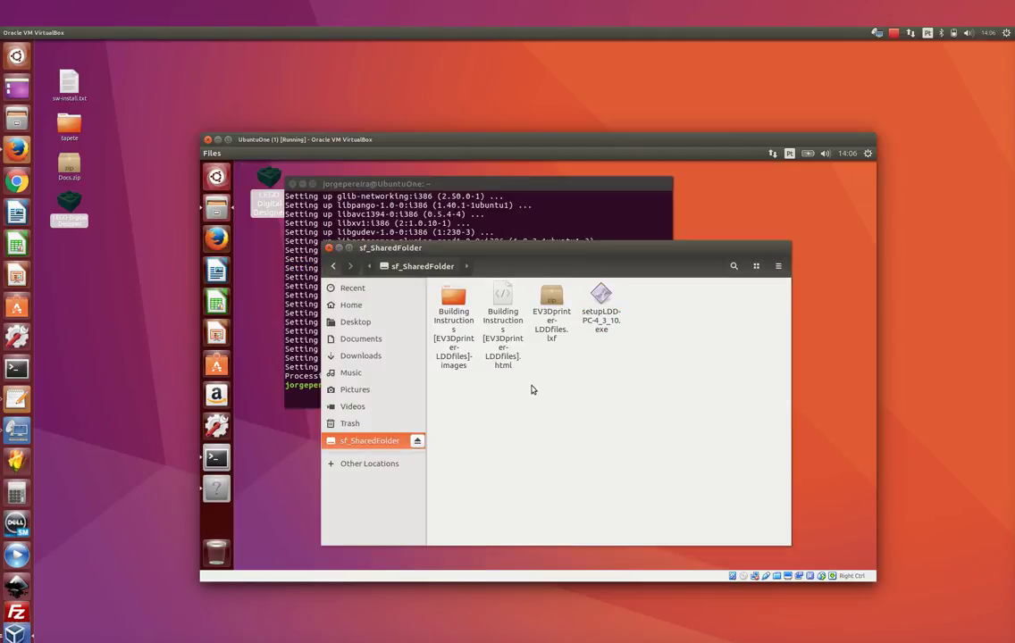
pyautogui.doubleClick(503, 329)
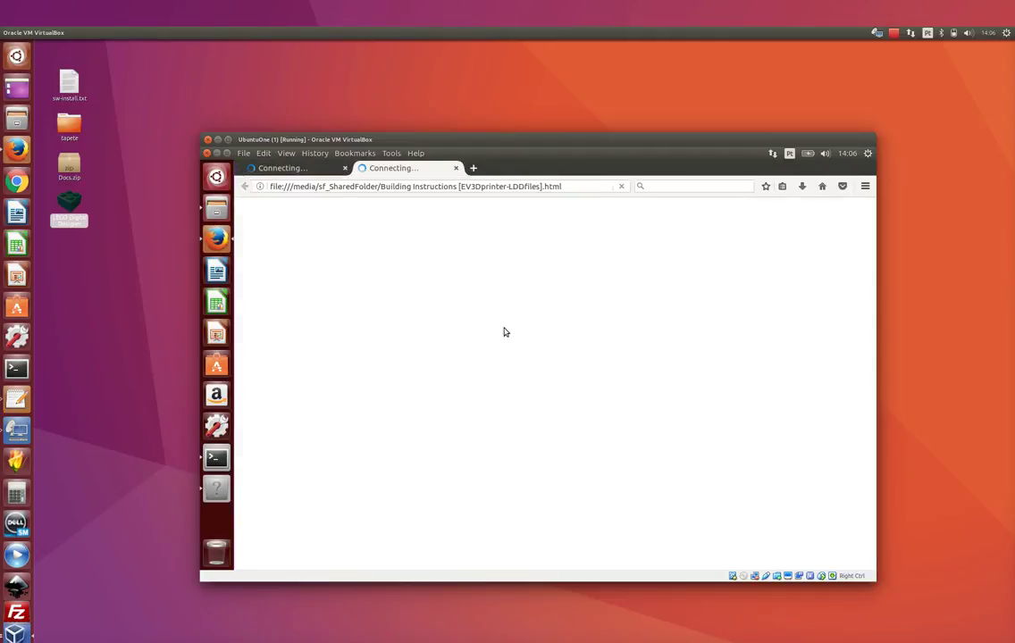
pyautogui.click(345, 170)
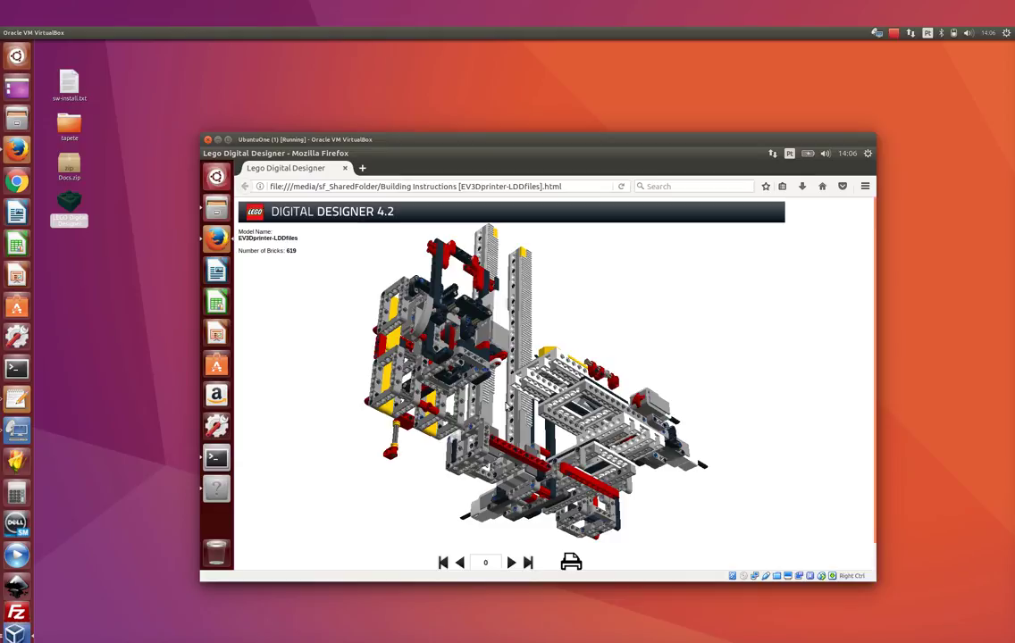
# - Page forward through the HTML building instructions from the cover page to step 7
pyautogui.click(511, 562)
pyautogui.click(511, 562)
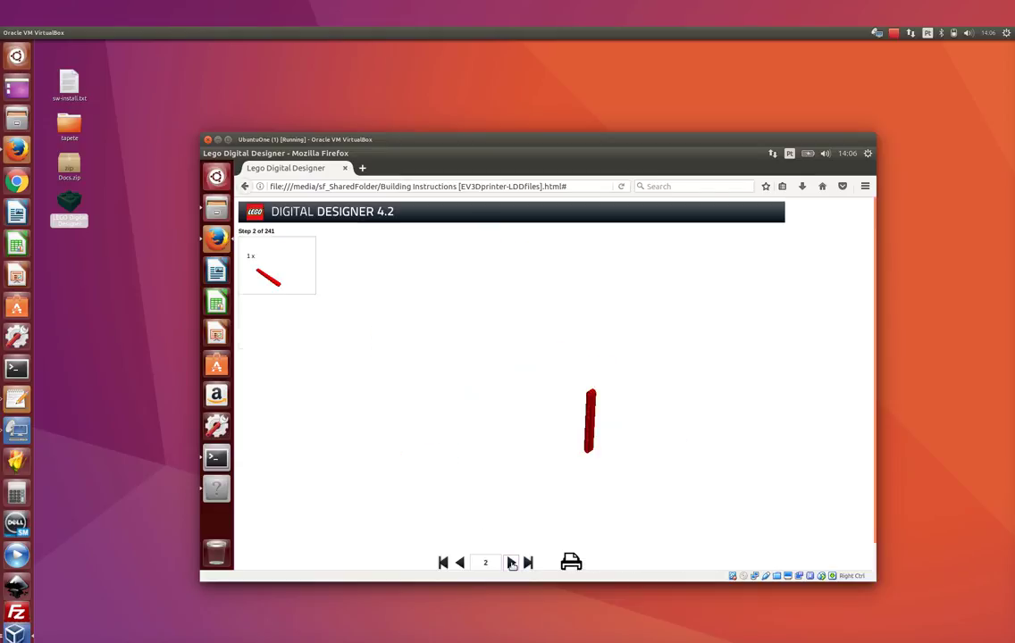
pyautogui.click(511, 562)
pyautogui.click(511, 562)
pyautogui.click(511, 562)
pyautogui.click(511, 562)
pyautogui.click(511, 562)
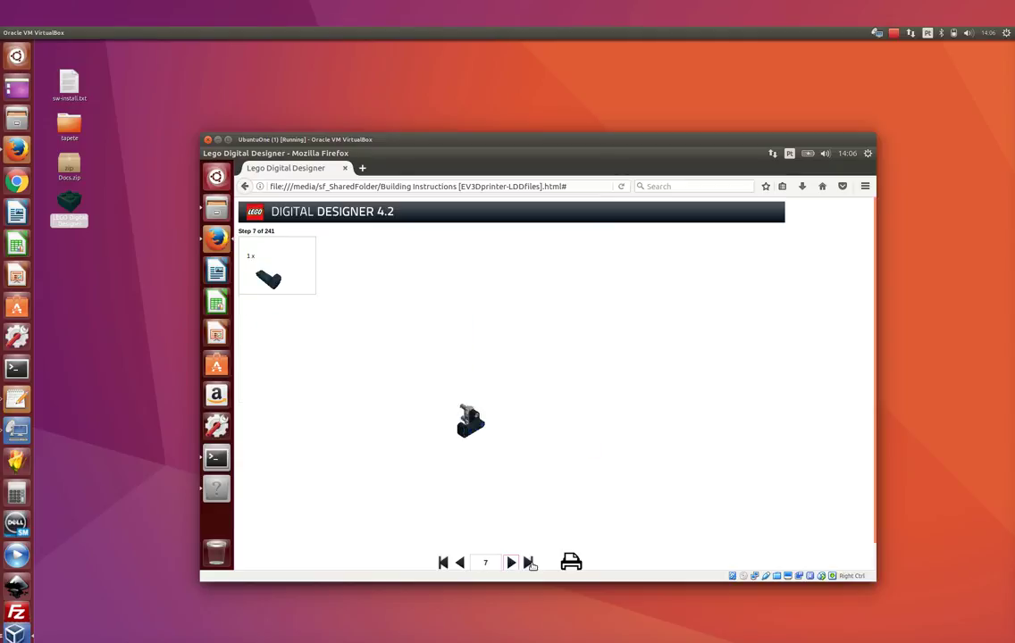
# - Jump to the brick list at the end of the HTML instructions and page back to step 240
pyautogui.click(528, 562)
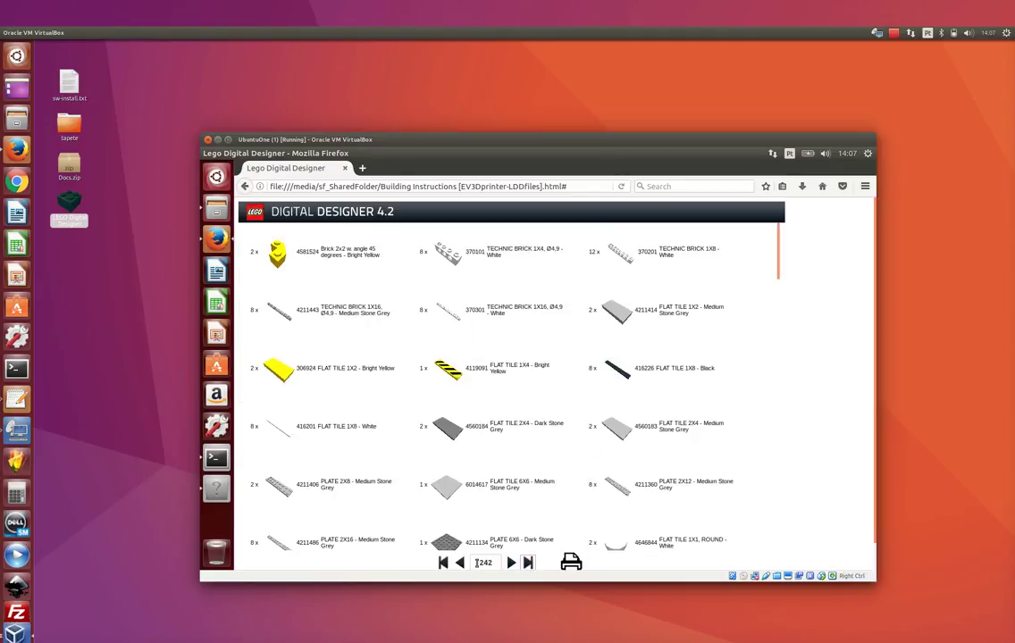
pyautogui.click(461, 562)
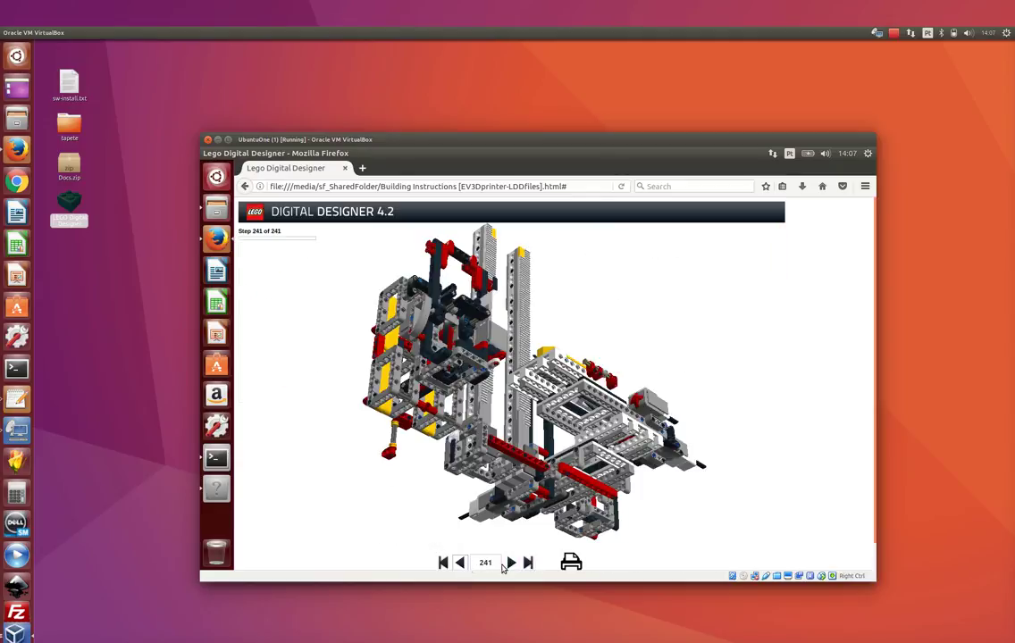
pyautogui.click(460, 563)
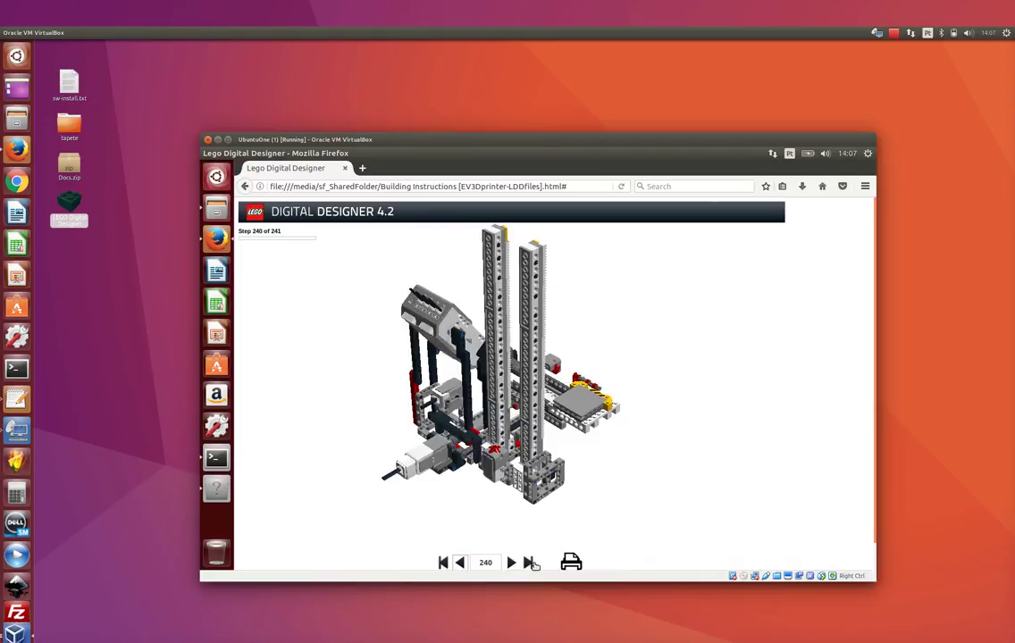
# - Jump to the brick list at the end of the HTML instructions and examine it down to the last entries
pyautogui.click(528, 562)
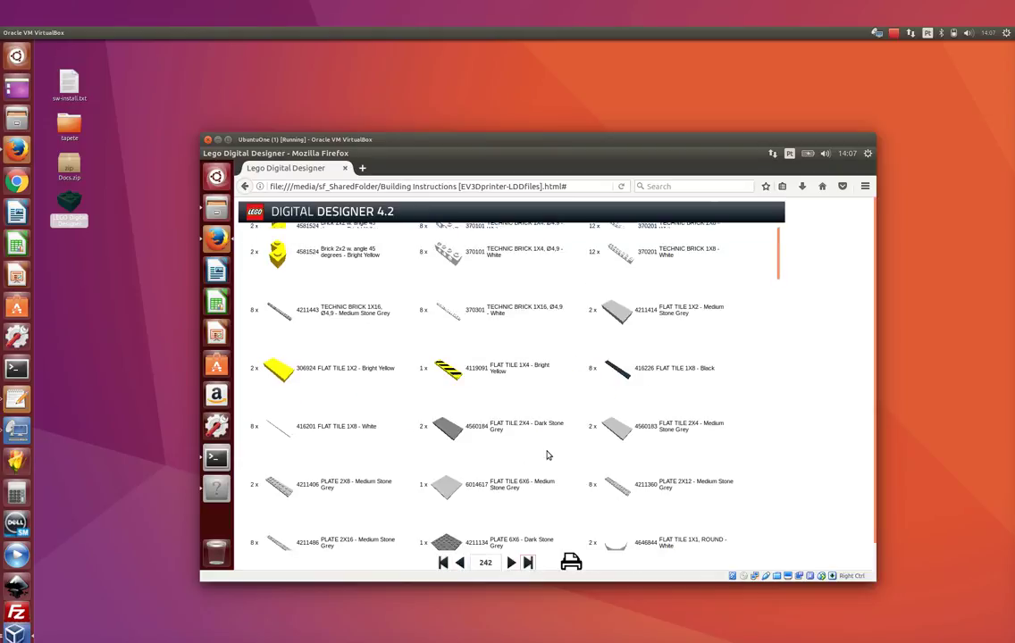
pyautogui.scroll(-10, 548, 455)
pyautogui.scroll(-10, 548, 455)
pyautogui.scroll(-10, 548, 456)
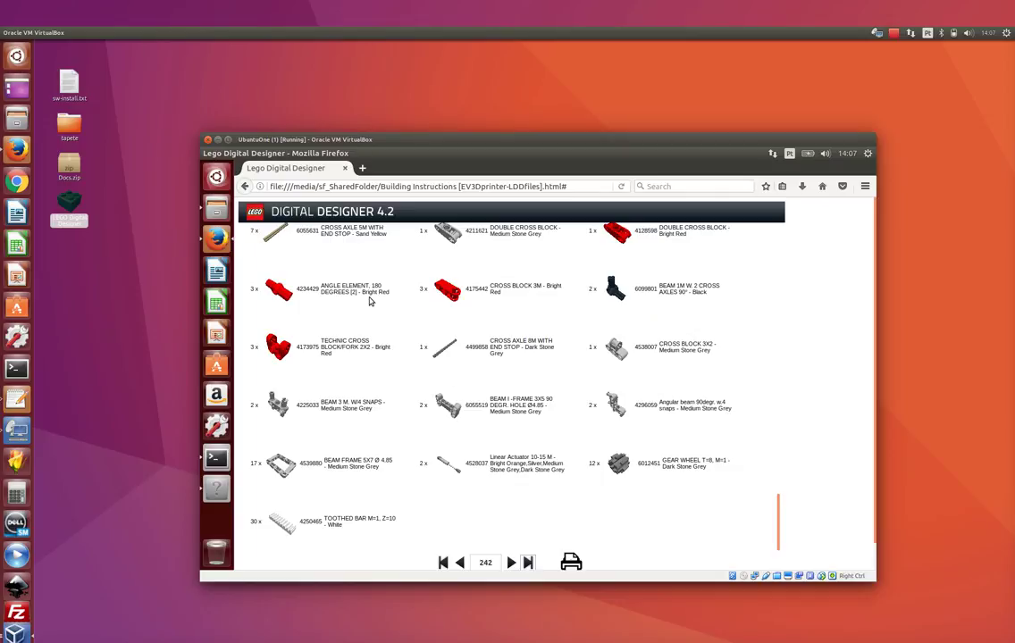
# - On the host, open Building Instructions [EV3Dprinter-LDDfiles].html in Firefox from Home > VirtualBox VMs > UbuntuOne > SharedFolder
pyautogui.moveTo(376, 140); pyautogui.dragTo(502, 130)
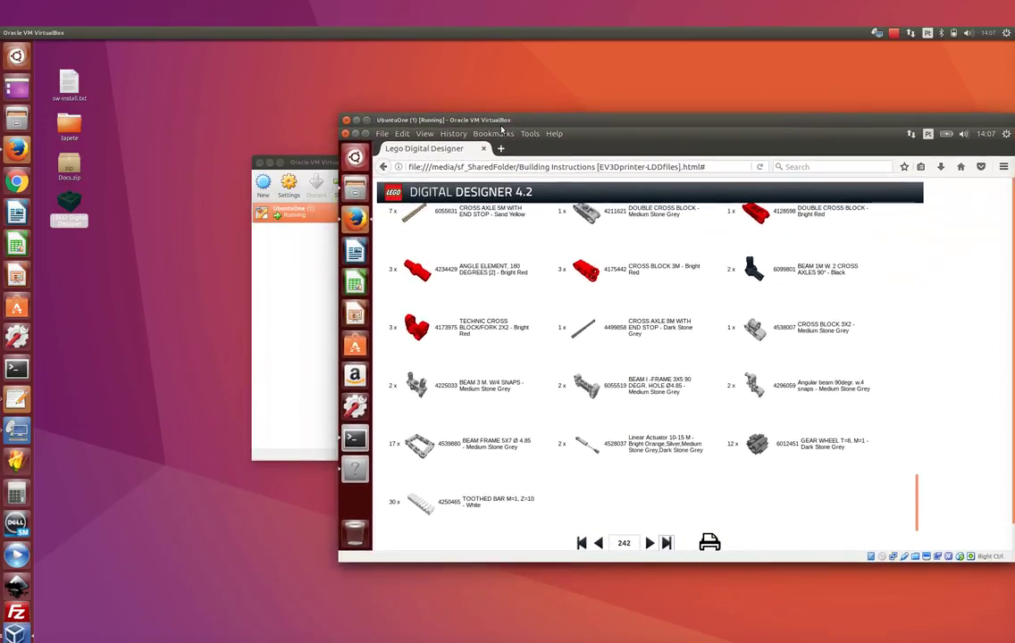
pyautogui.click(16, 118)
pyautogui.moveTo(172, 357); pyautogui.dragTo(293, 290)
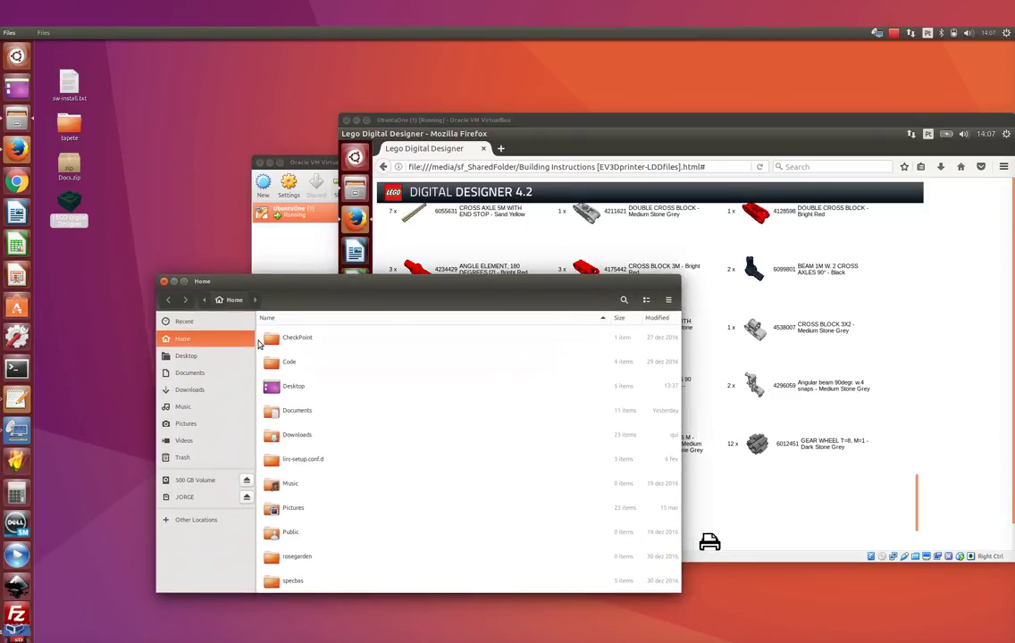
pyautogui.click(182, 374)
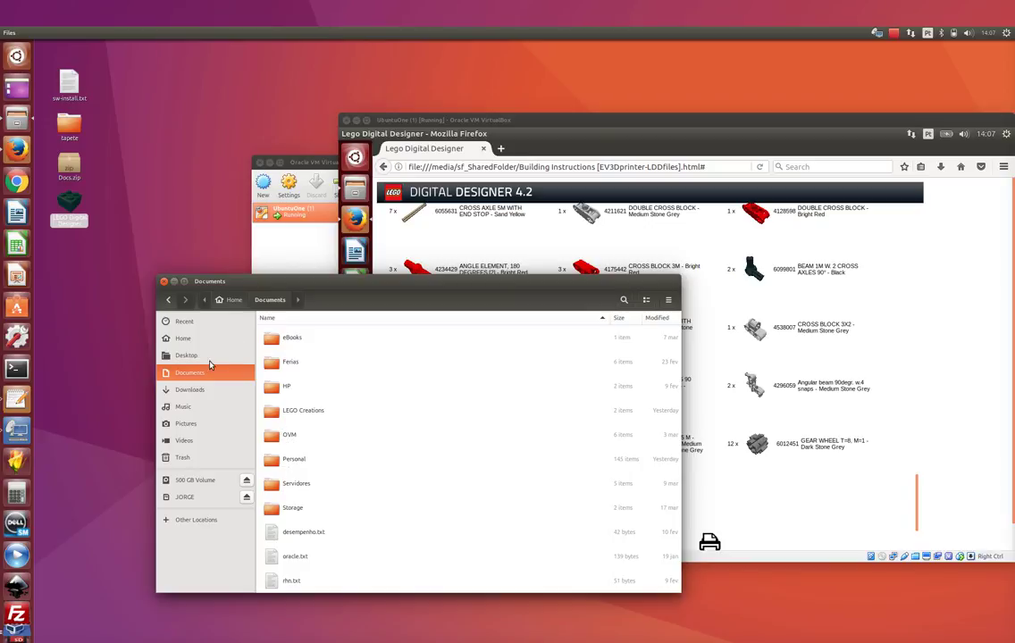
pyautogui.click(230, 299)
pyautogui.scroll(-2, 301, 495)
pyautogui.scroll(-3, 301, 499)
pyautogui.doubleClick(295, 489)
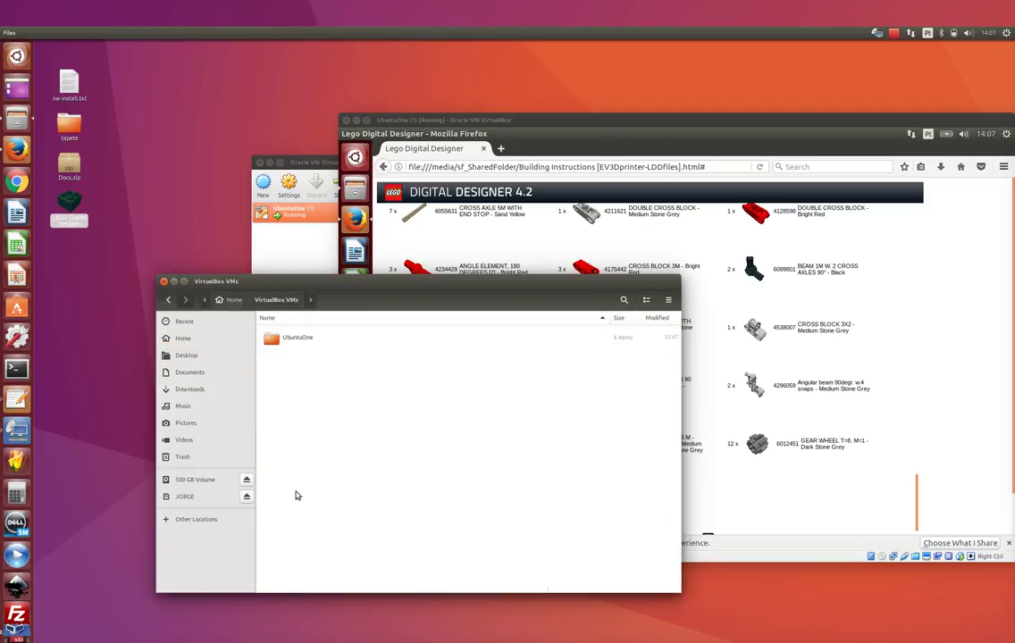
pyautogui.doubleClick(295, 338)
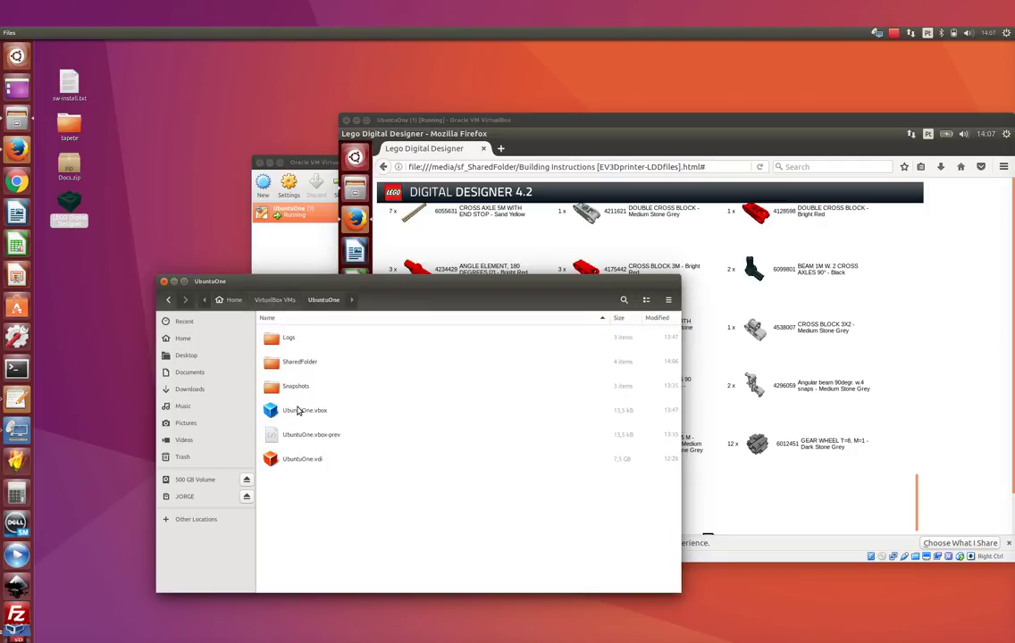
pyautogui.doubleClick(293, 362)
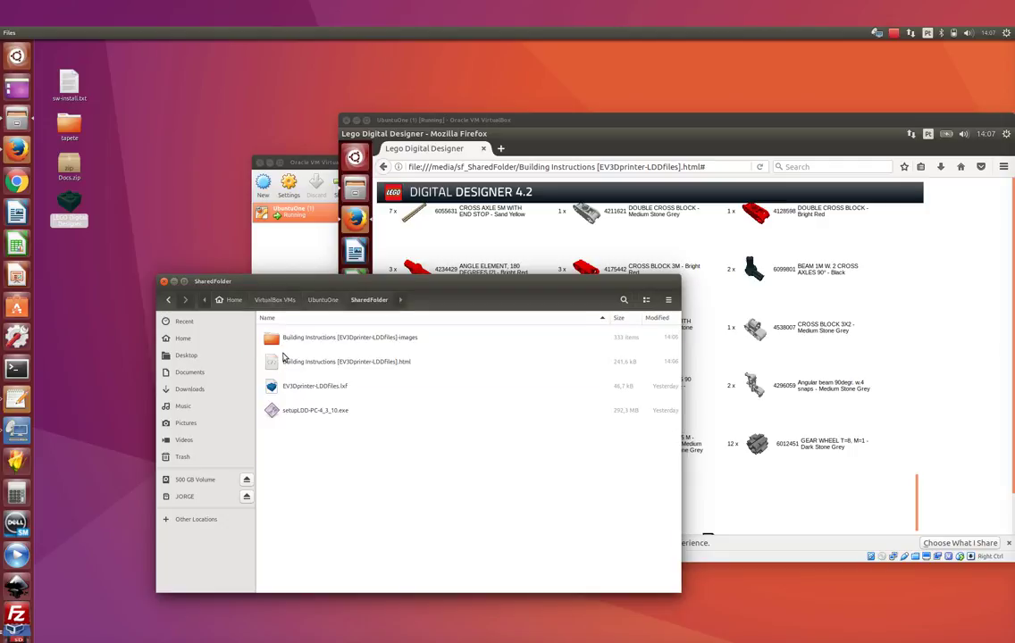
pyautogui.rightClick(362, 366)
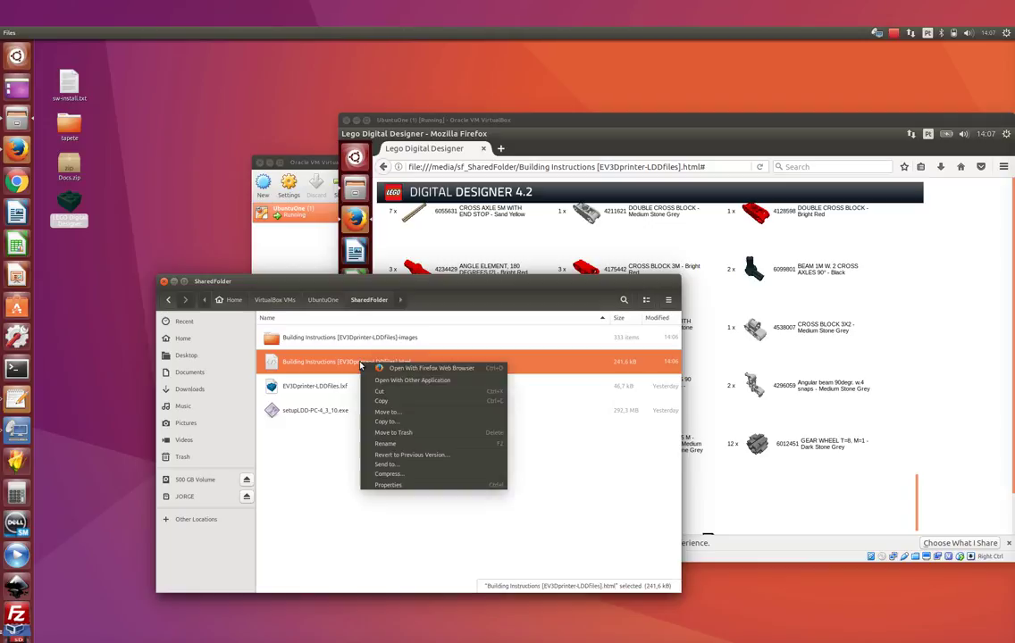
pyautogui.click(413, 368)
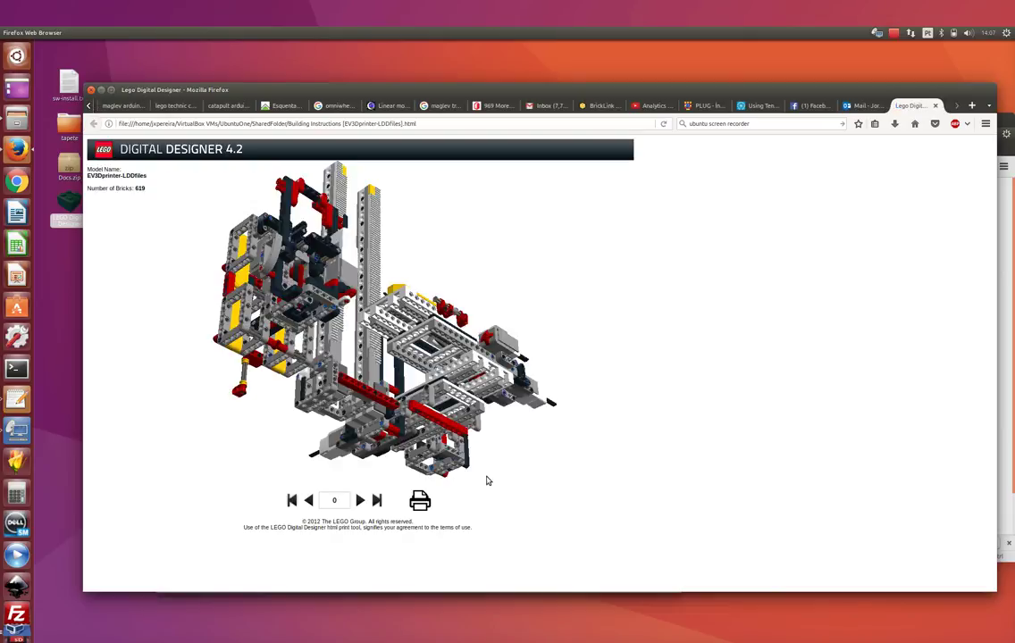
# - Page forward through the first five building steps in the host browser and jump to the brick list
pyautogui.click(359, 500)
pyautogui.click(359, 501)
pyautogui.click(359, 500)
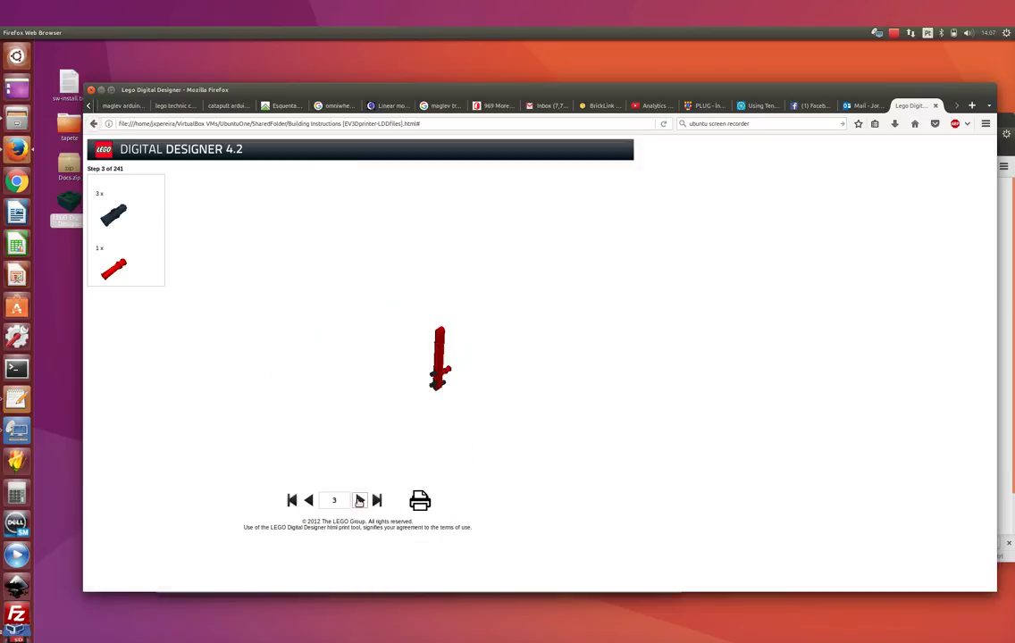
pyautogui.click(359, 501)
pyautogui.click(359, 500)
pyautogui.click(377, 501)
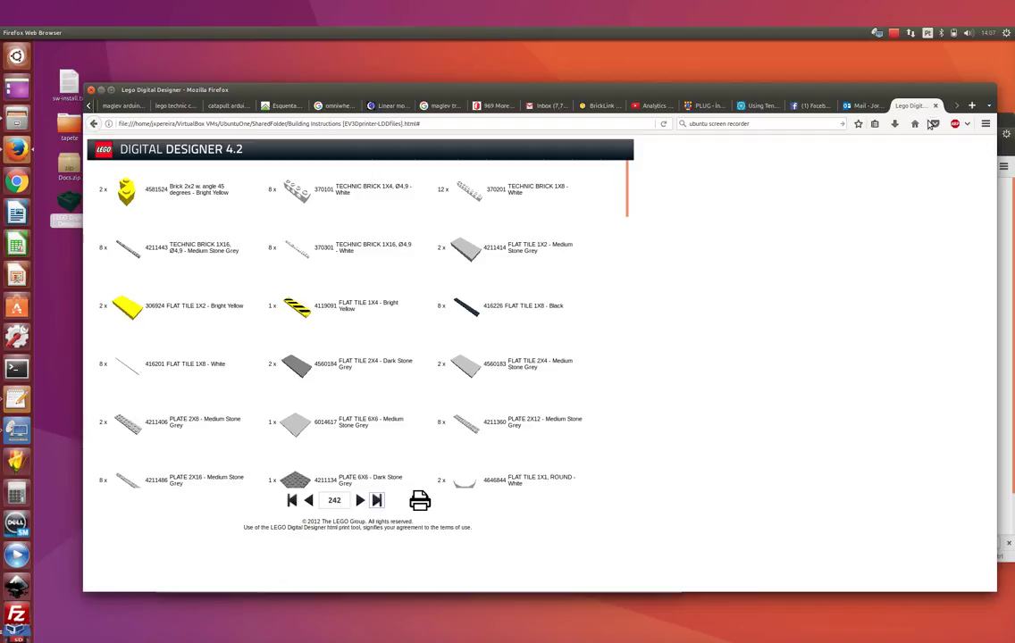
# - Close the host's Firefox and Files windows, as well as the virtual machine's instructions tab and sf_SharedFolder window
pyautogui.click(90, 89)
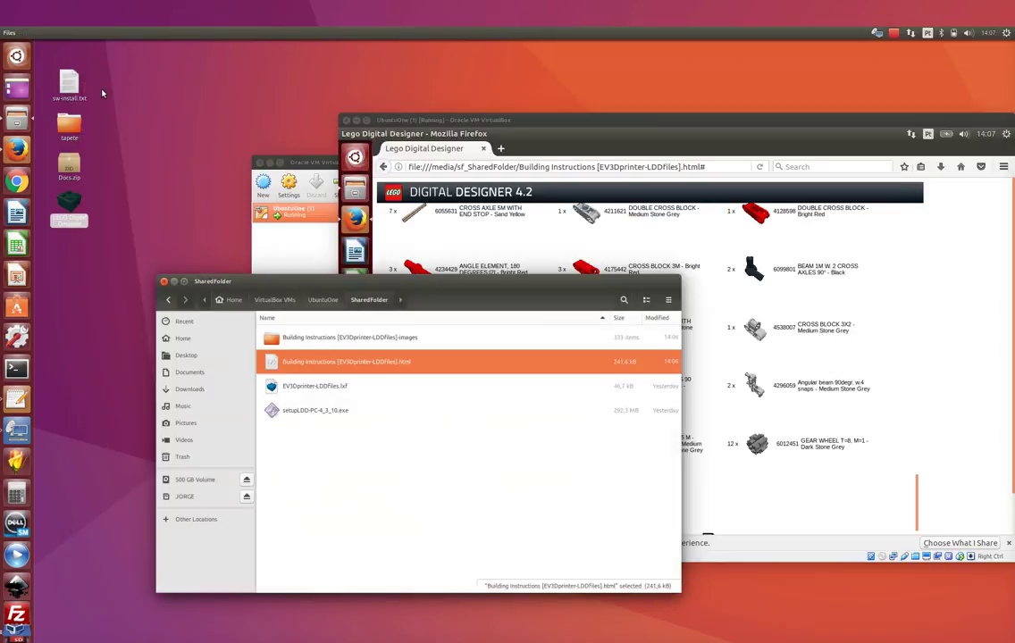
pyautogui.click(165, 281)
pyautogui.click(526, 120)
pyautogui.moveTo(526, 120); pyautogui.dragTo(339, 141)
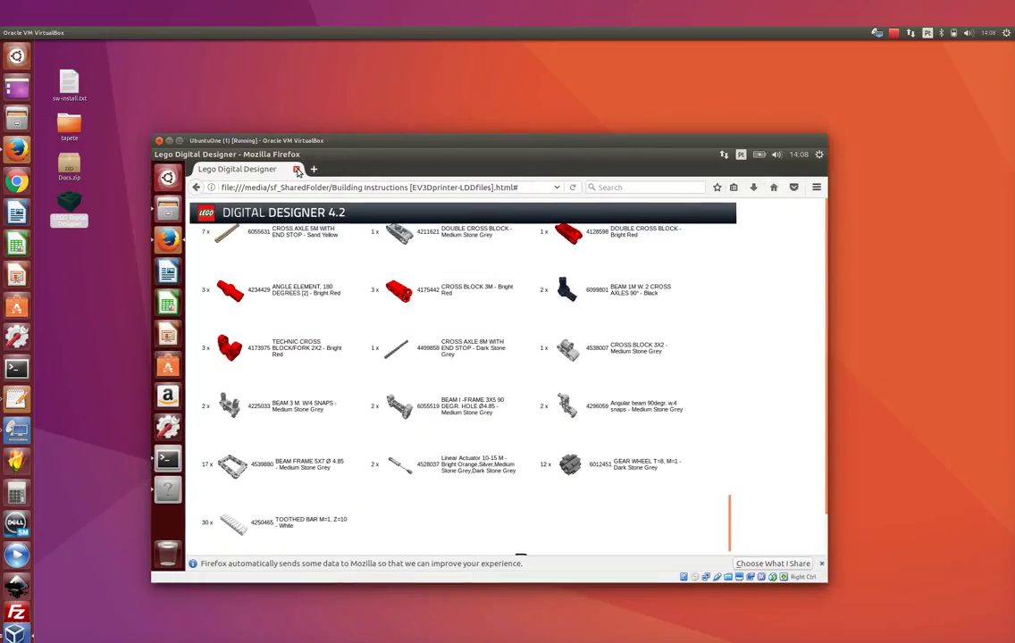
pyautogui.click(296, 170)
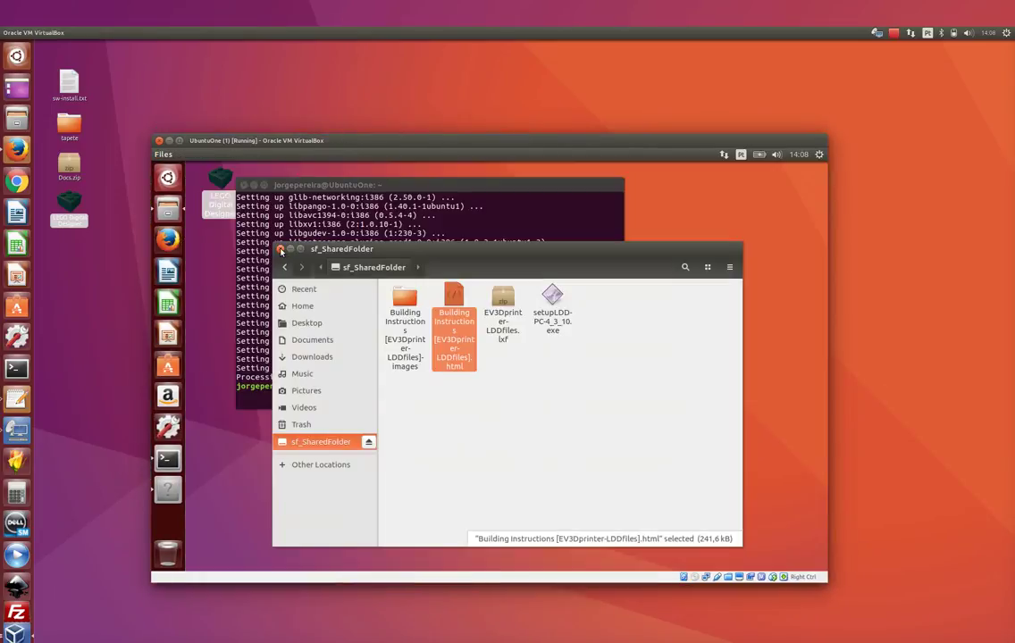
pyautogui.click(296, 251)
# - Exit LEGO Digital Designer in the virtual machine, saving the changes to EV3Dprinter-LDDfiles.lxf
pyautogui.click(167, 490)
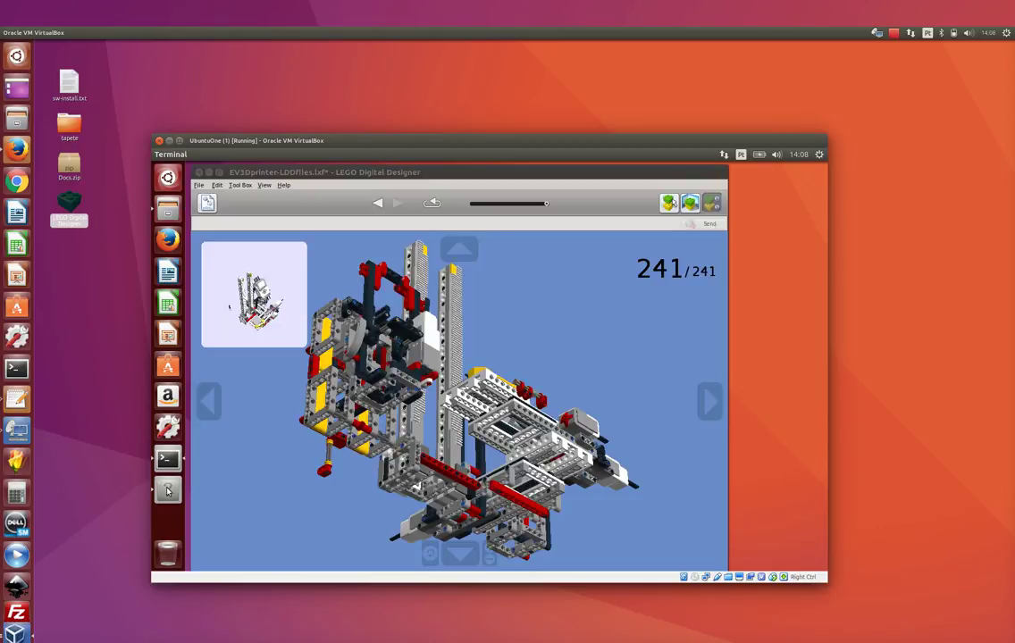
pyautogui.click(200, 186)
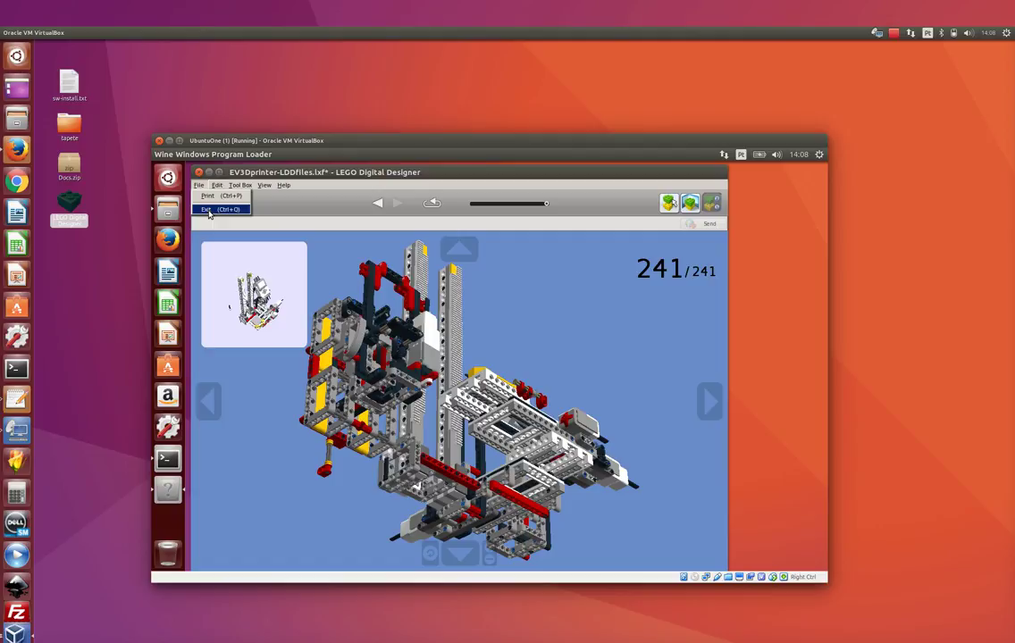
pyautogui.click(209, 210)
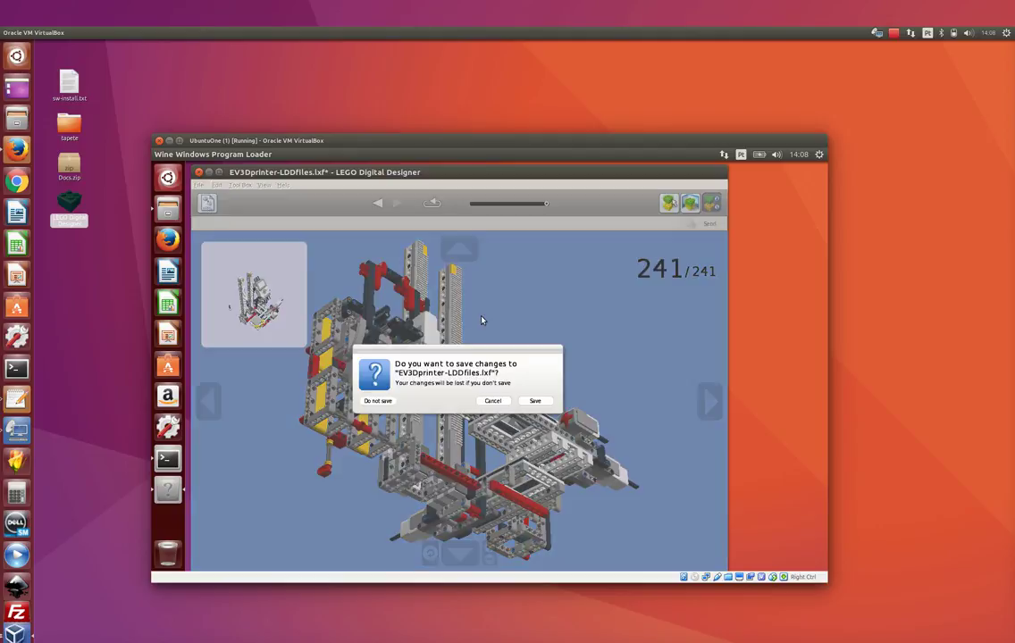
pyautogui.click(536, 402)
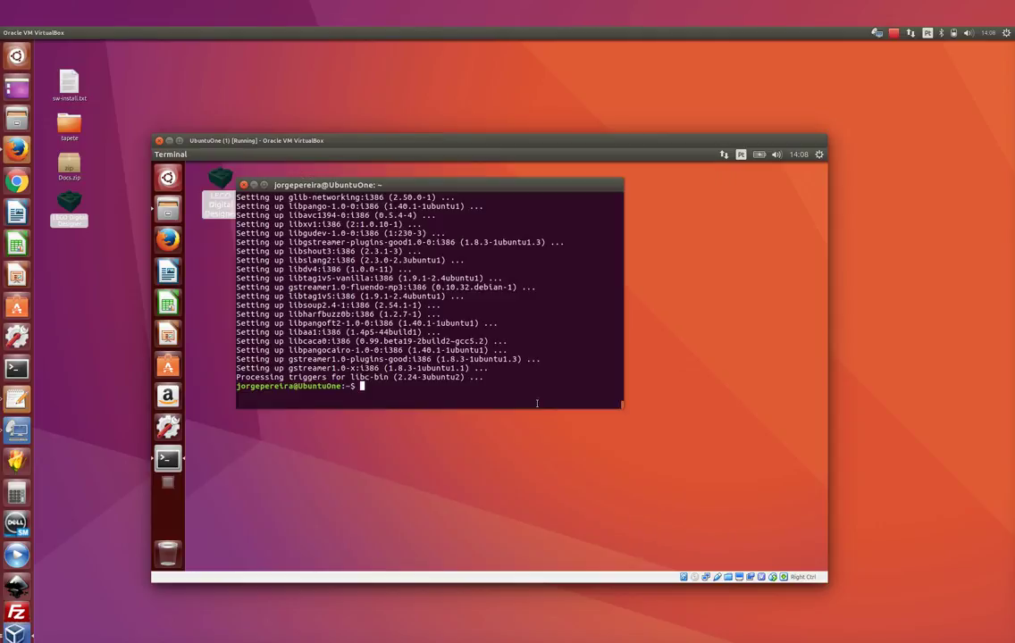
# - Close the terminal and shut down the Ubuntu virtual machine
pyautogui.click(243, 185)
pyautogui.click(820, 155)
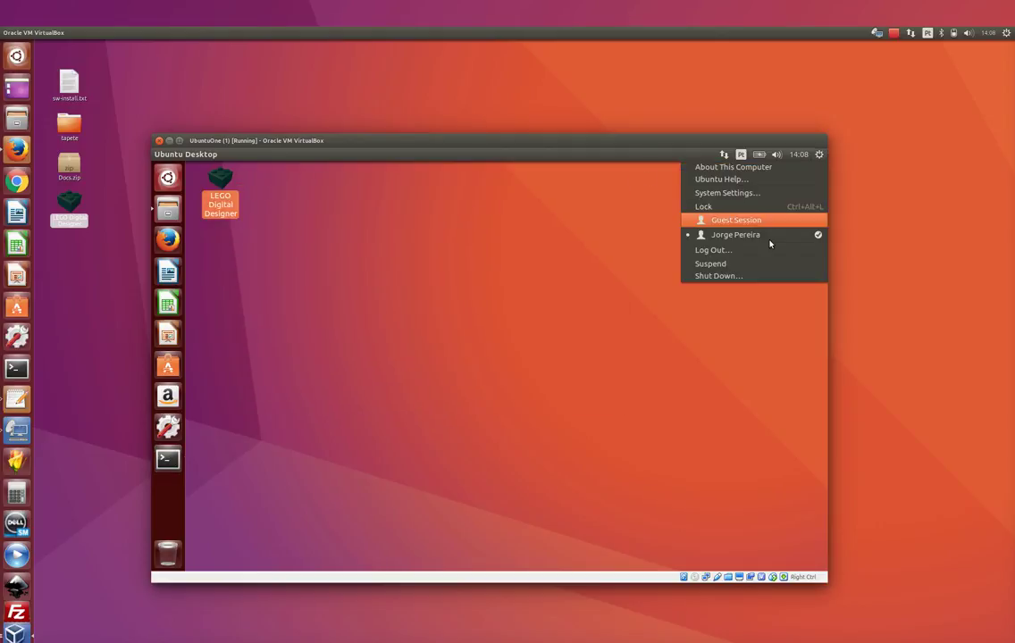
pyautogui.click(735, 276)
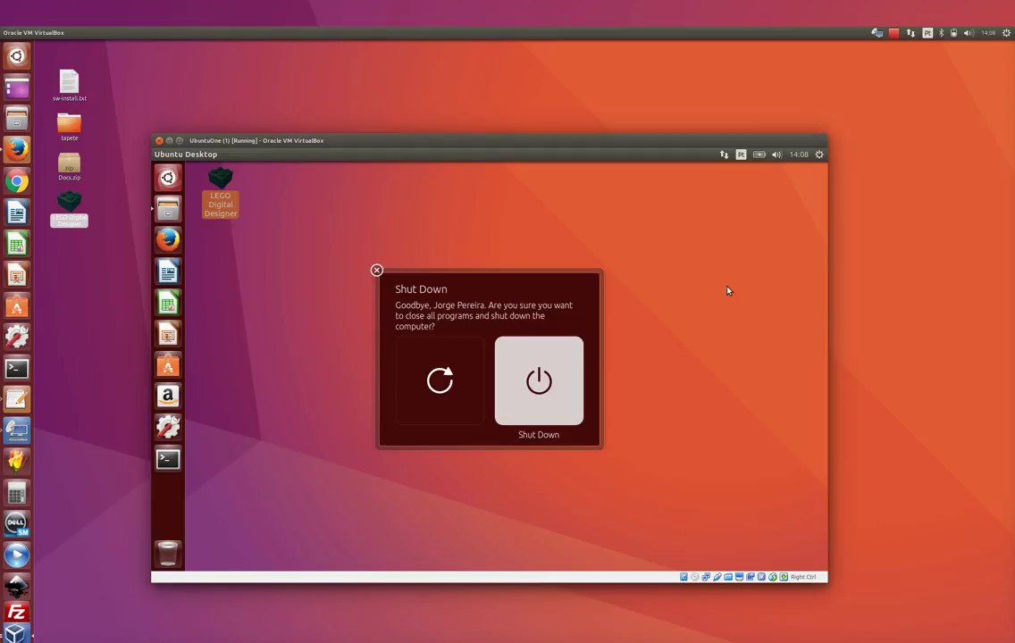
pyautogui.click(529, 380)
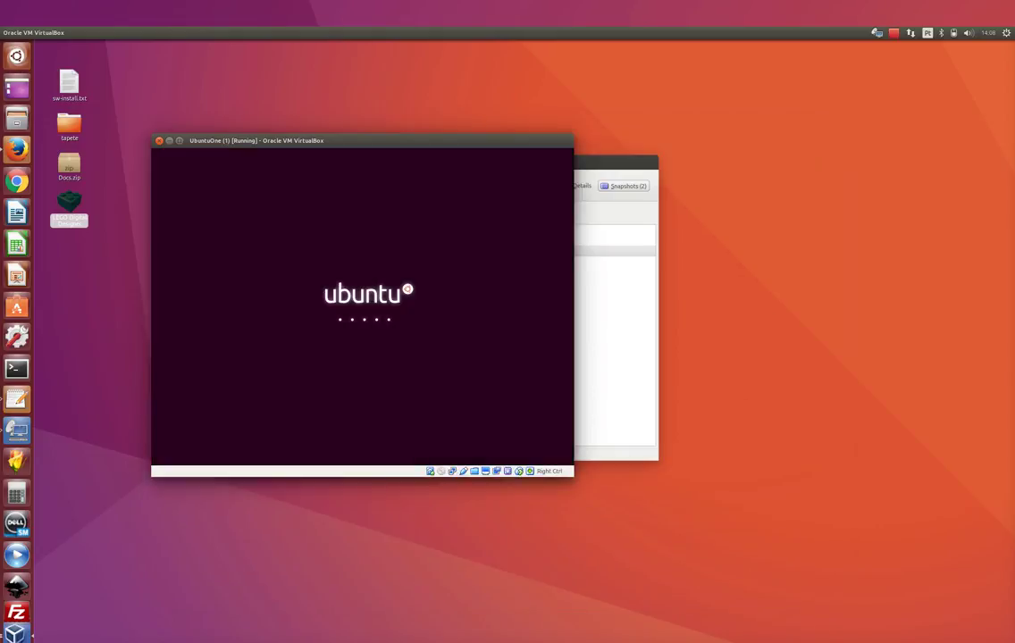